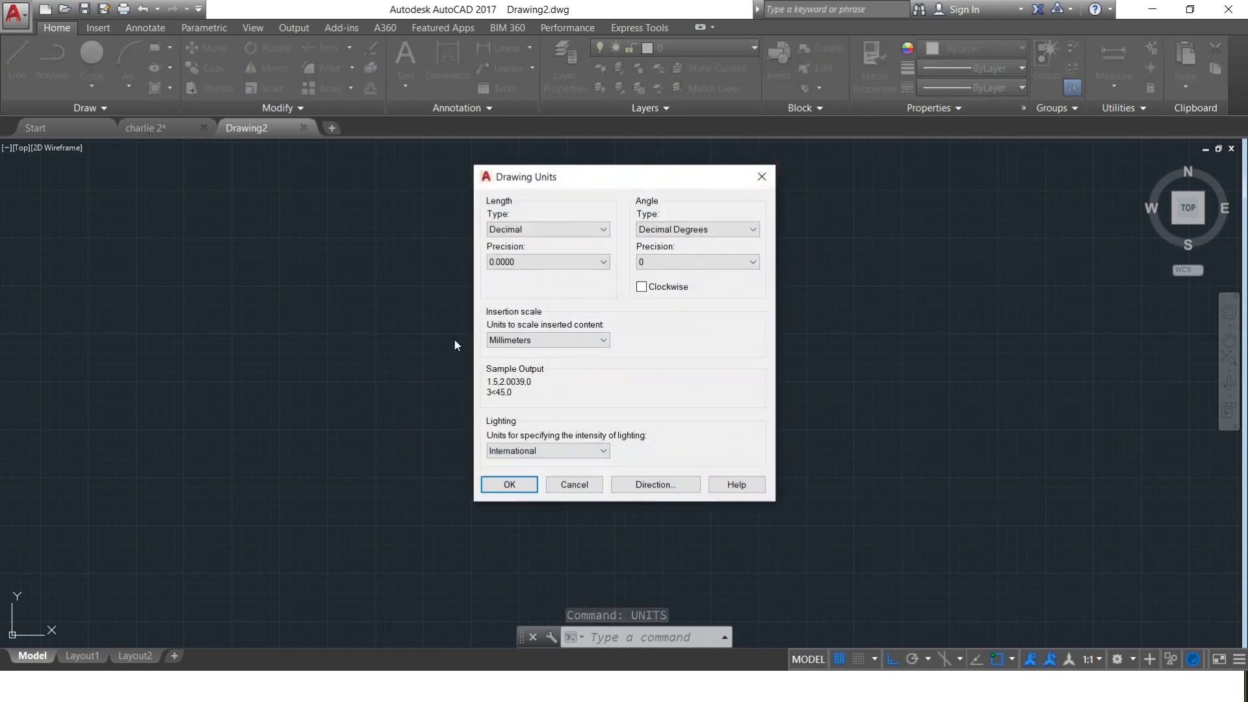
pyautogui.click(574, 488)
pyautogui.press('F8')
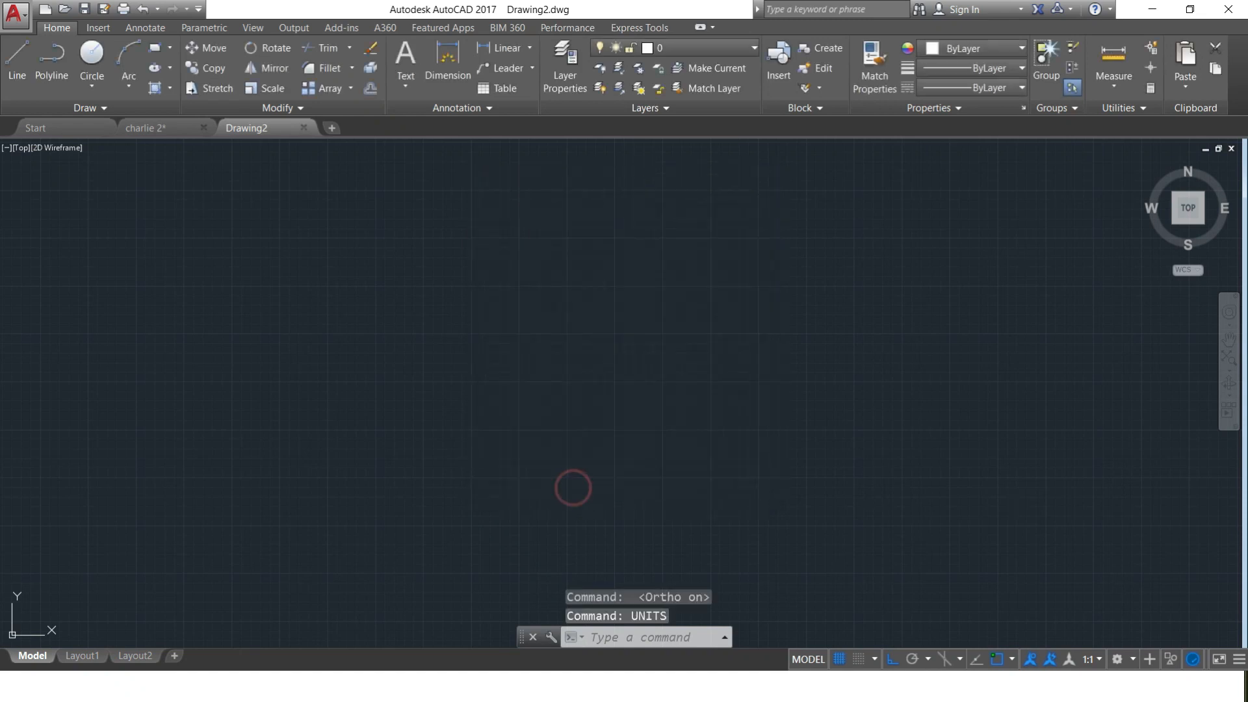
pyautogui.click(573, 488)
pyautogui.press('Escape')
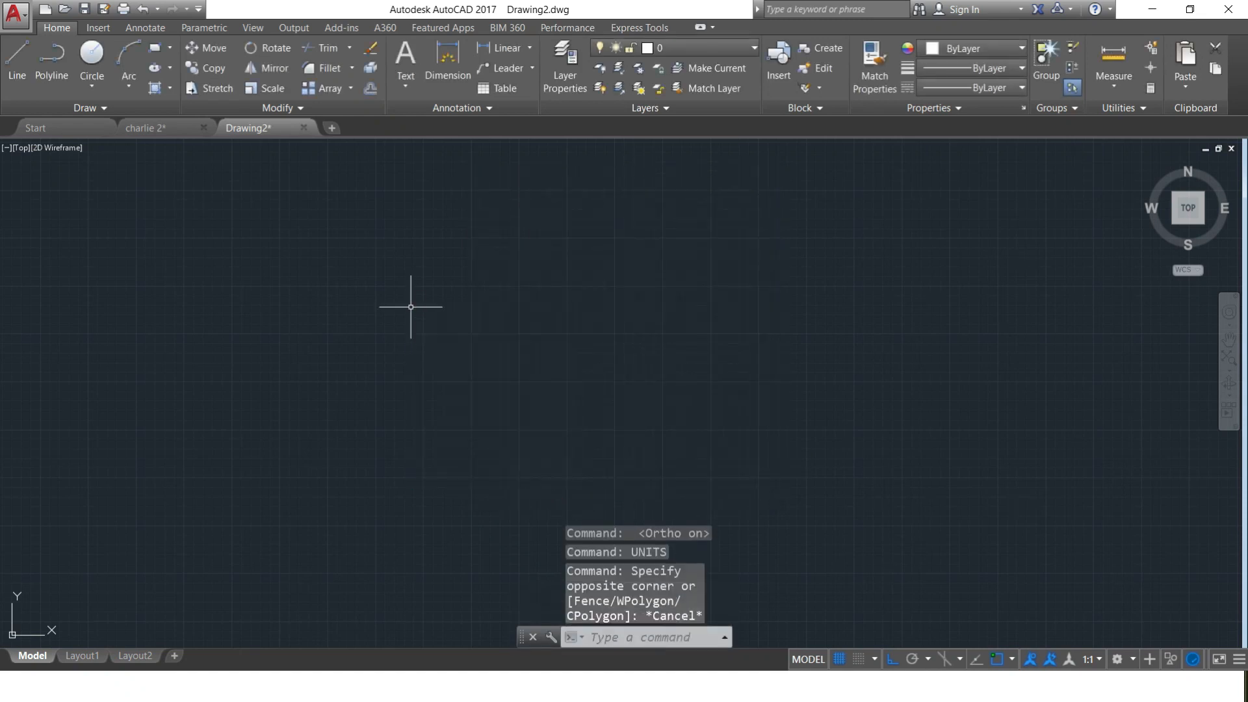
# Open the drawing units settings and set the insertion scale to Millimeters
pyautogui.write('UNI')
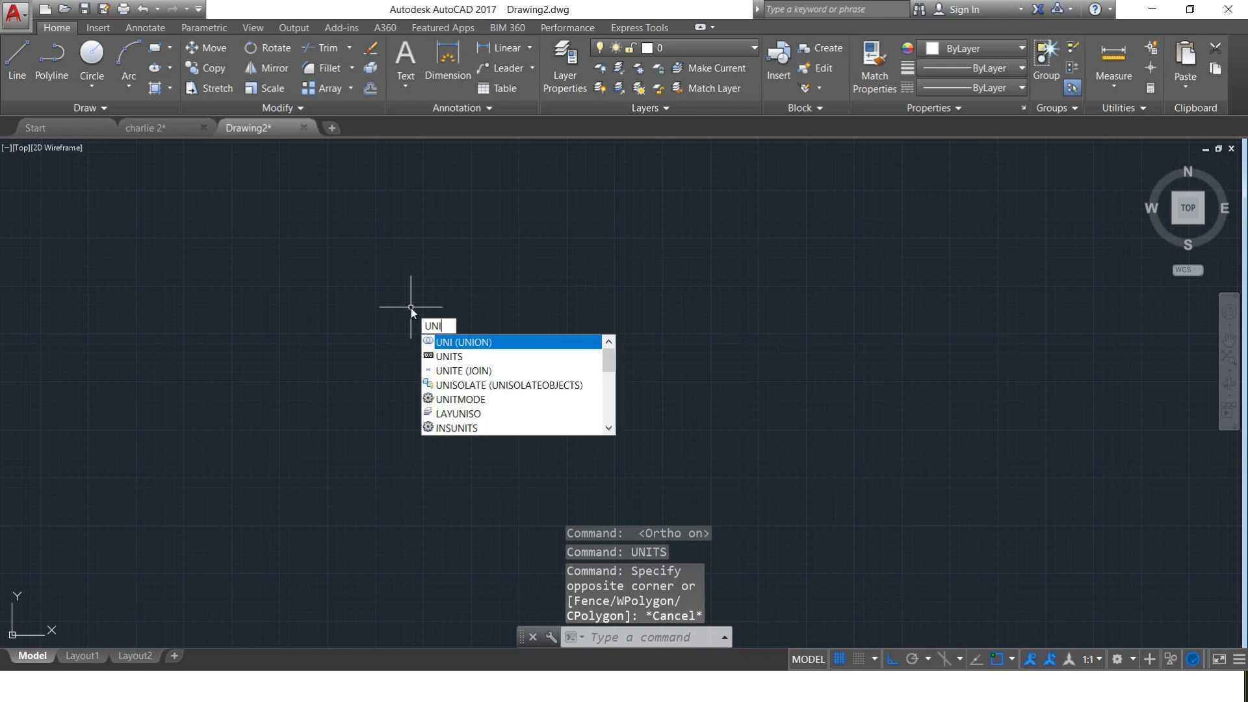
pyautogui.press('Down')
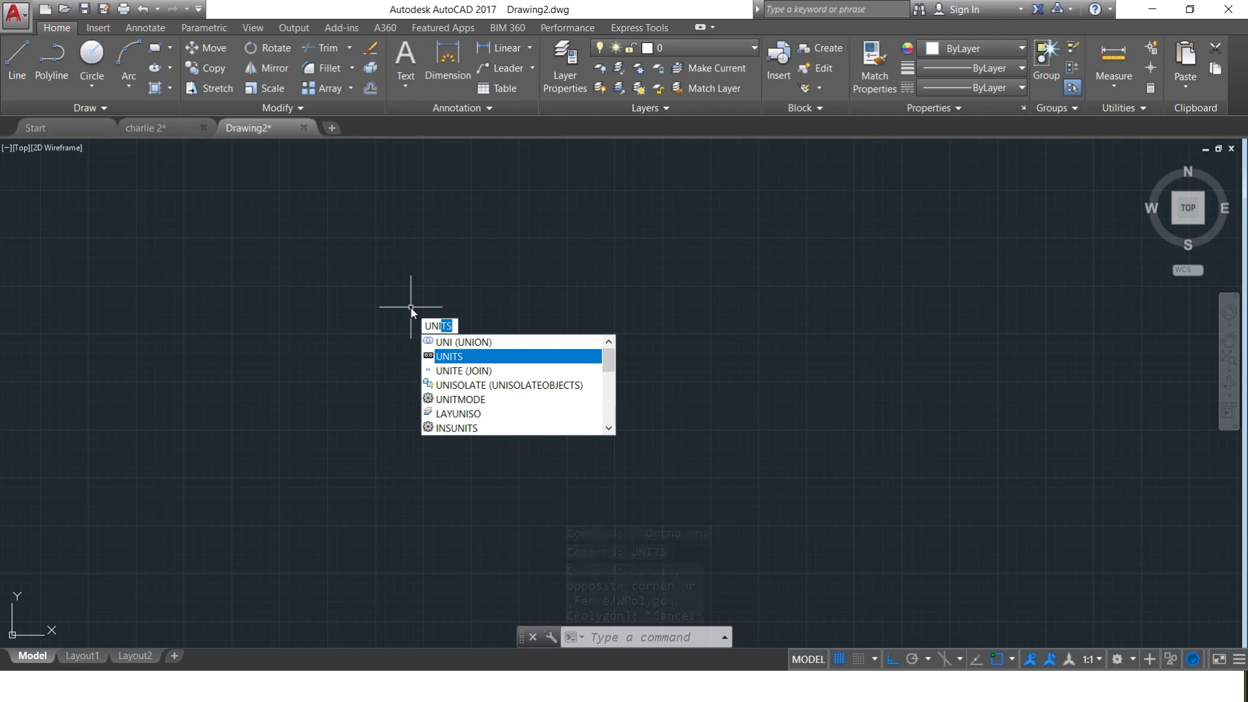
pyautogui.press('Return')
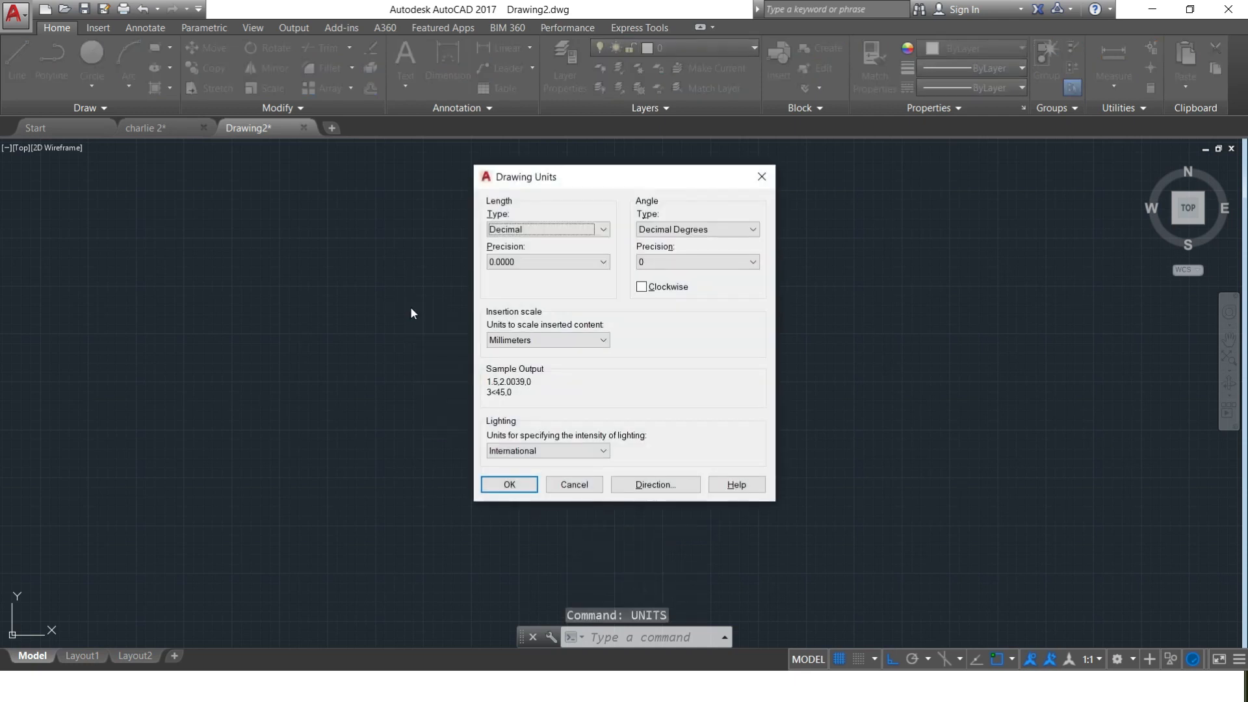
pyautogui.click(593, 342)
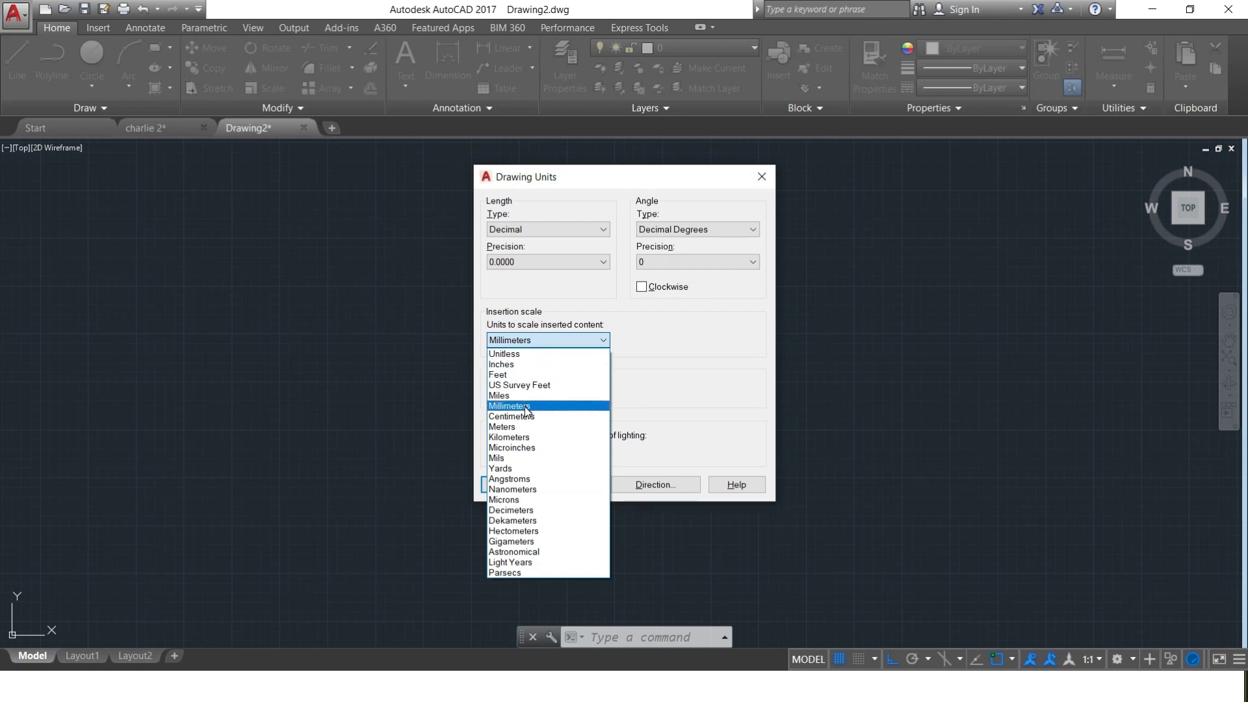
pyautogui.click(542, 404)
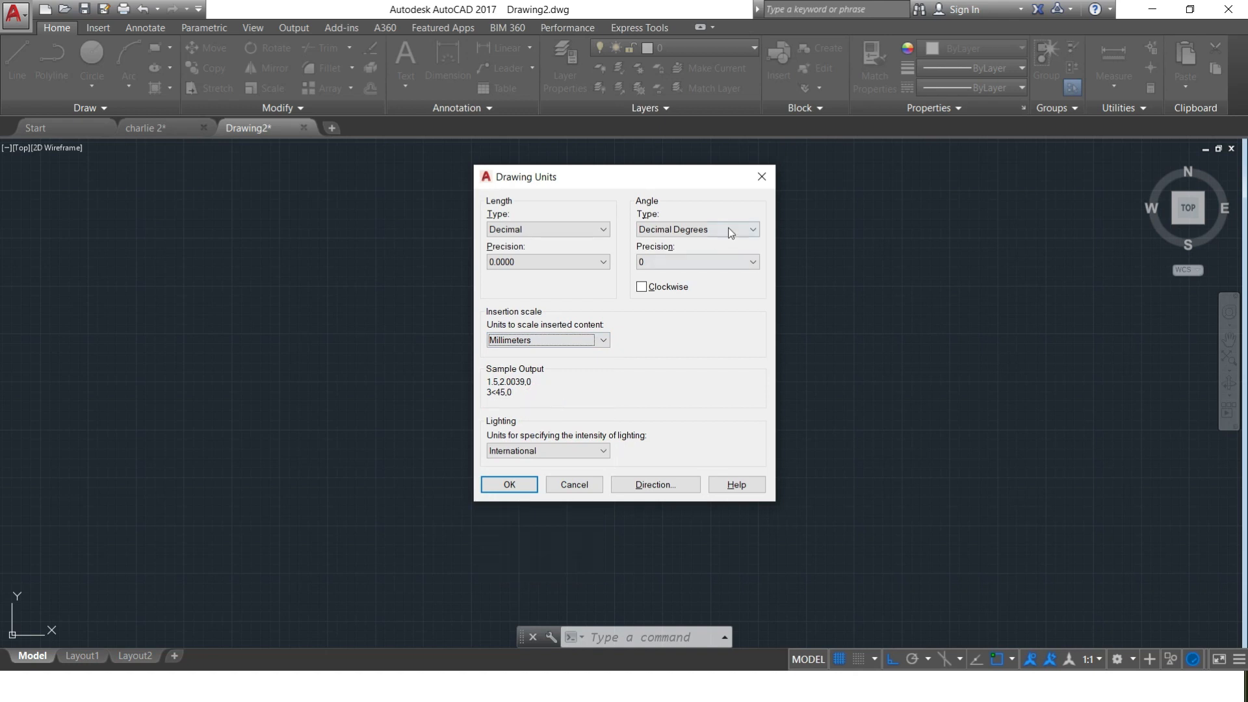
# Set both the length precision and the angle precision to 0.000 and accept the drawing units
pyautogui.click(583, 262)
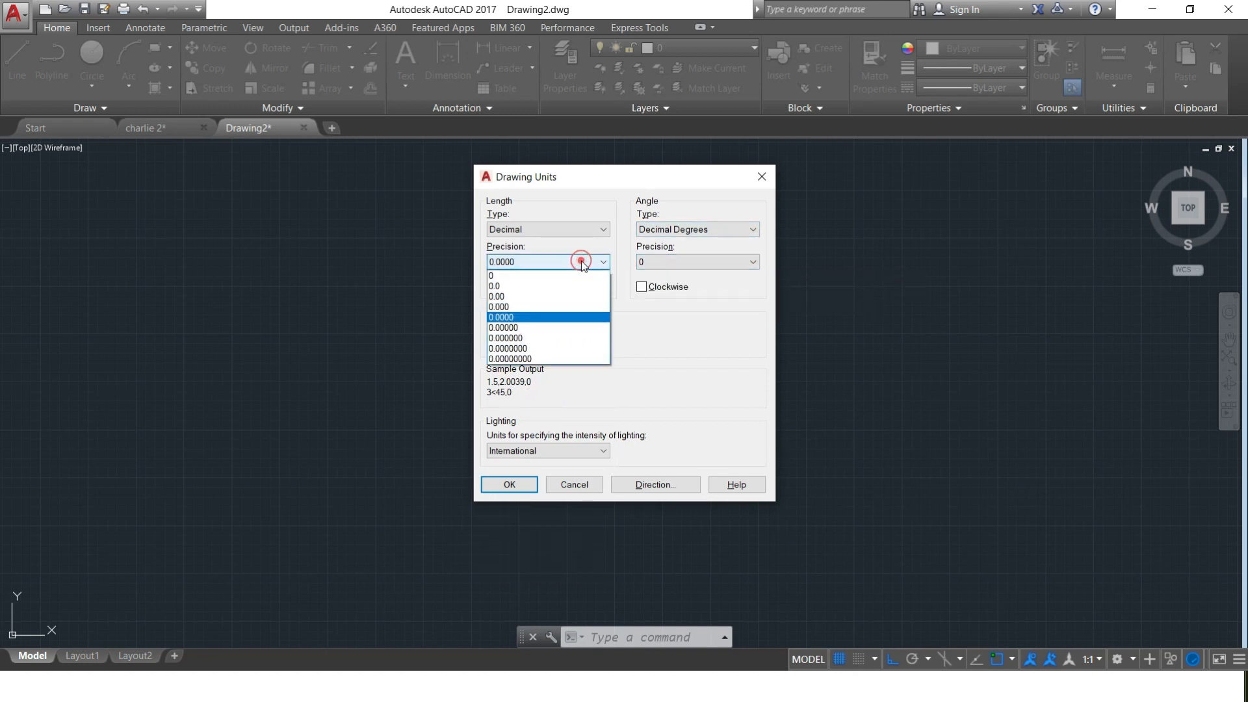
pyautogui.click(558, 307)
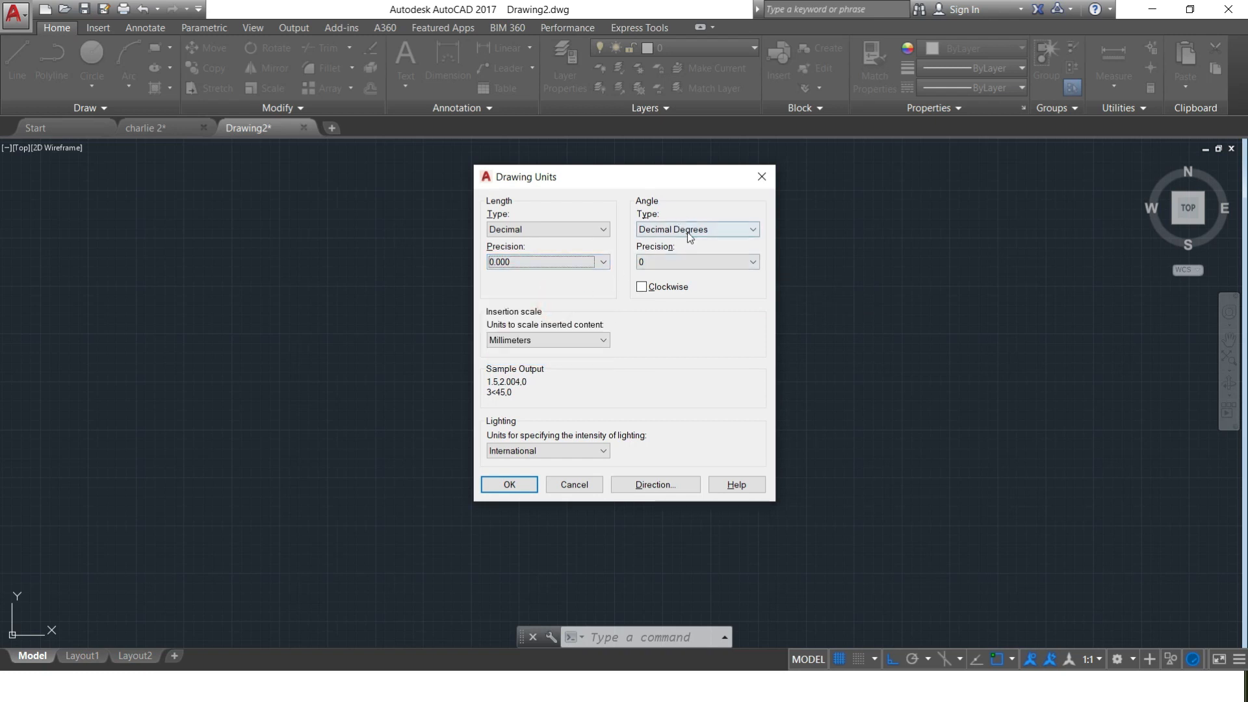
pyautogui.click(675, 260)
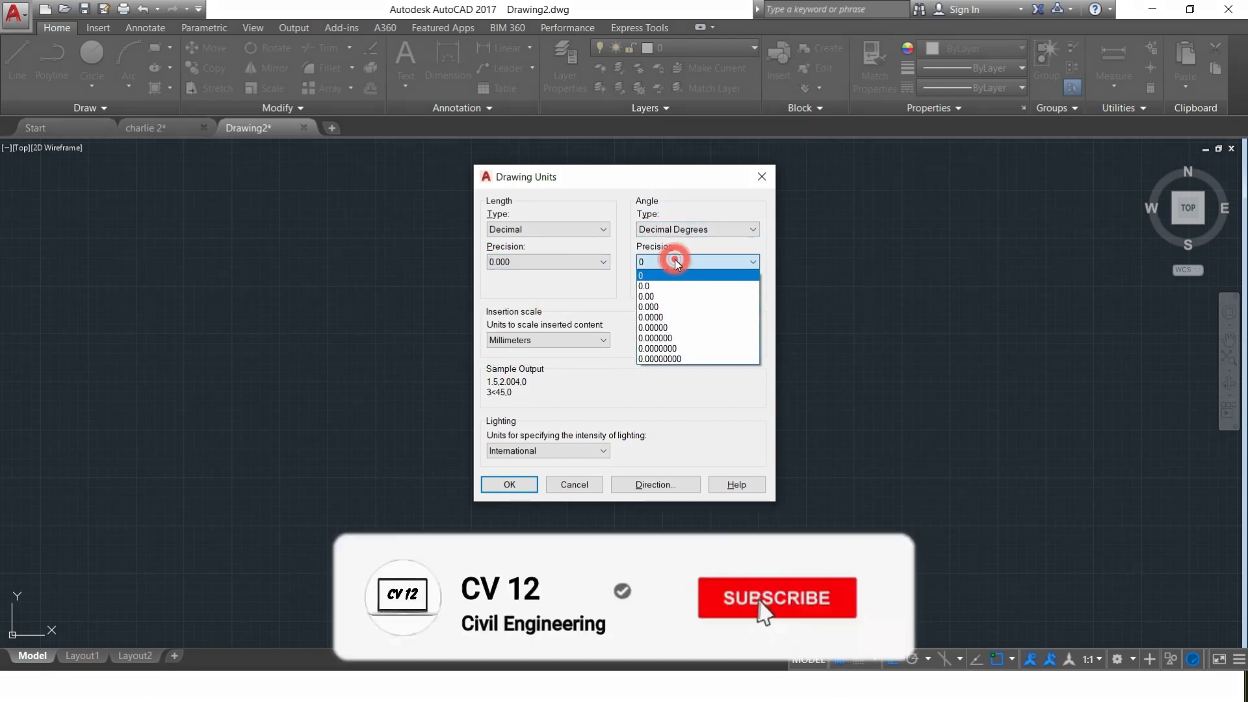
pyautogui.click(665, 307)
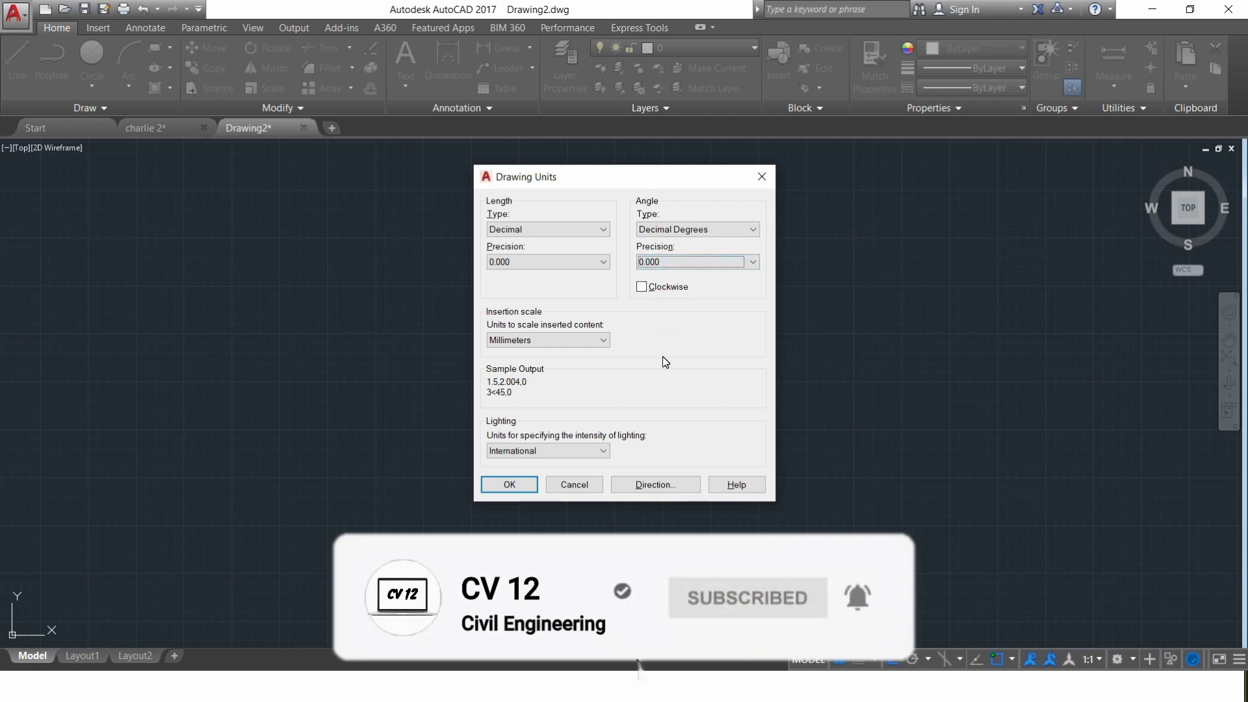
pyautogui.click(507, 485)
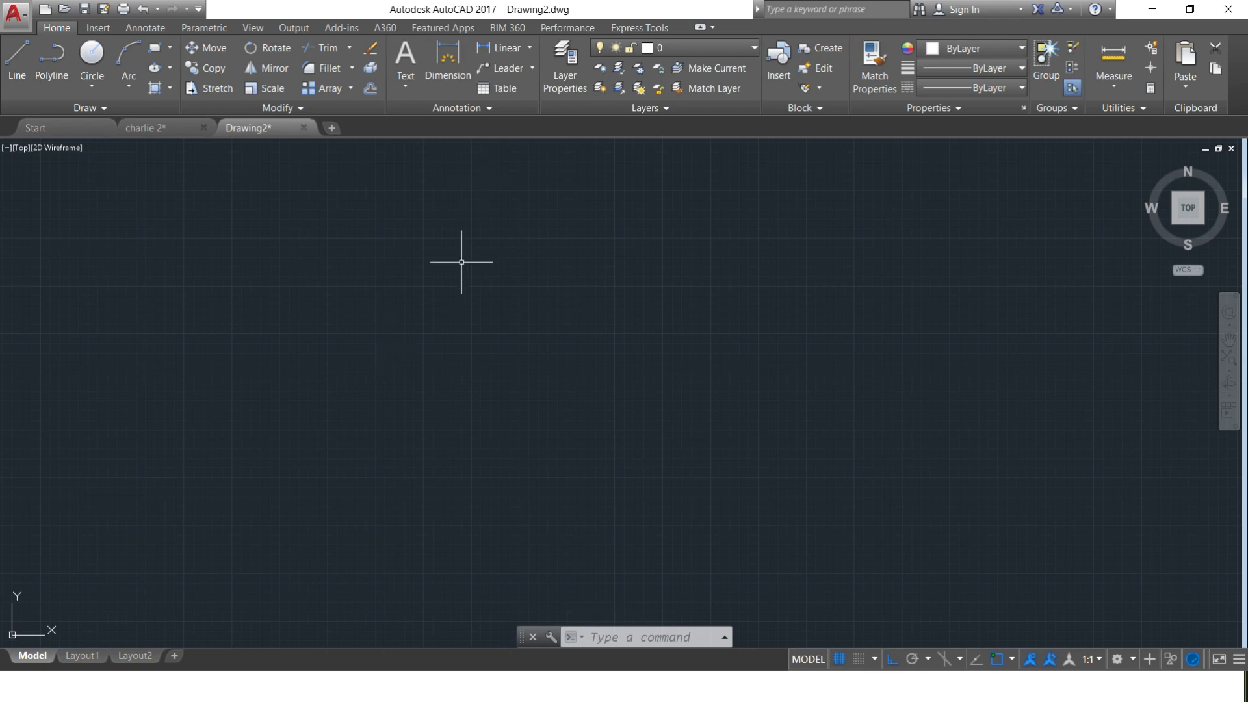
# Draw a horizontal line 2000 mm long in the middle of the empty drawing area
pyautogui.click(16, 57)
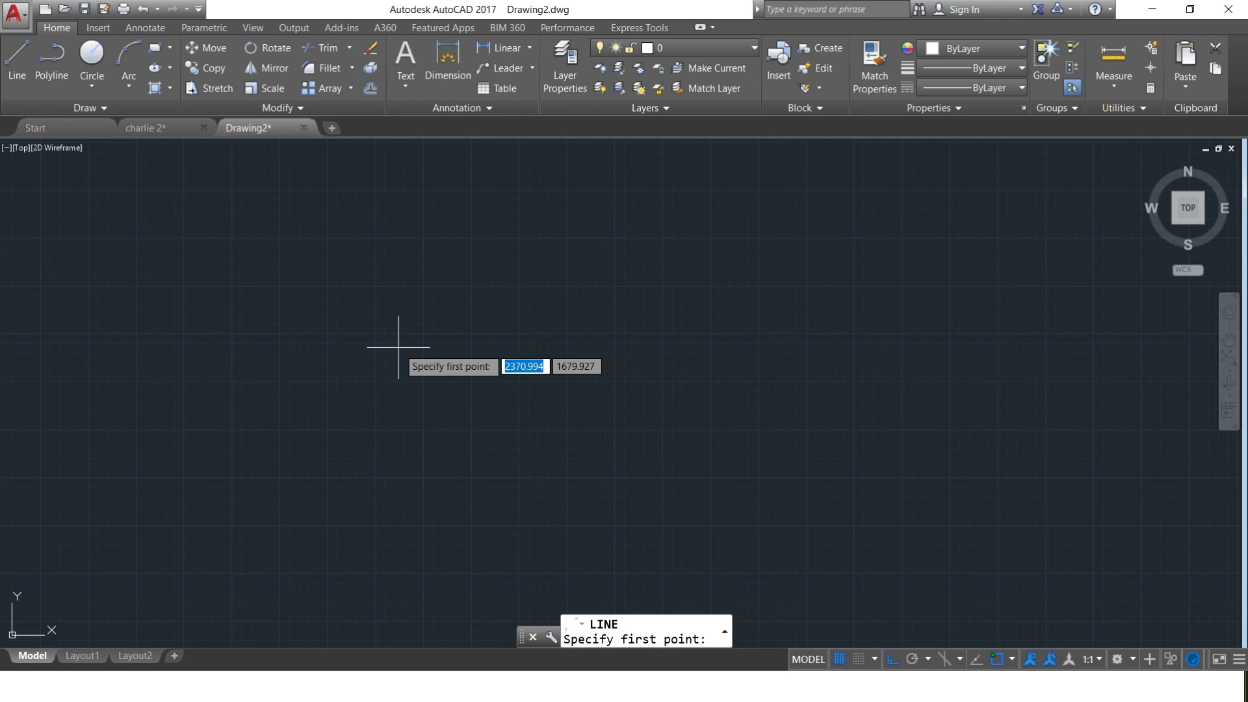
pyautogui.click(376, 383)
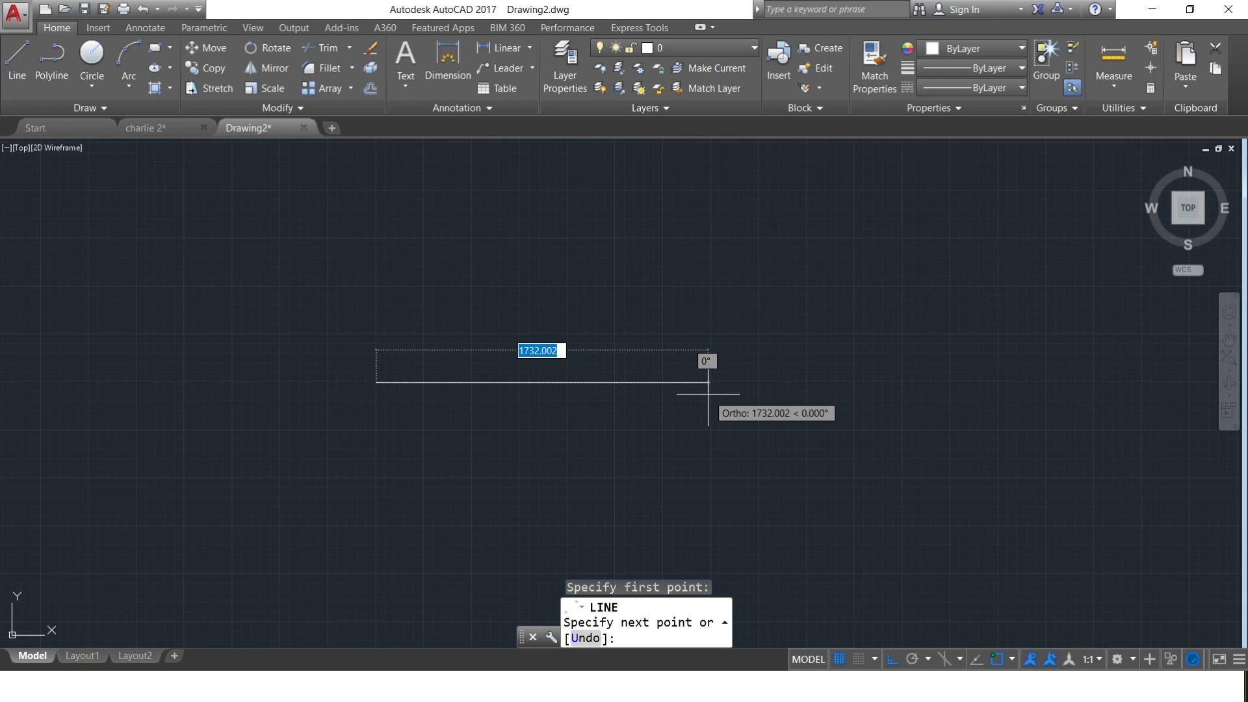
pyautogui.write('2000')
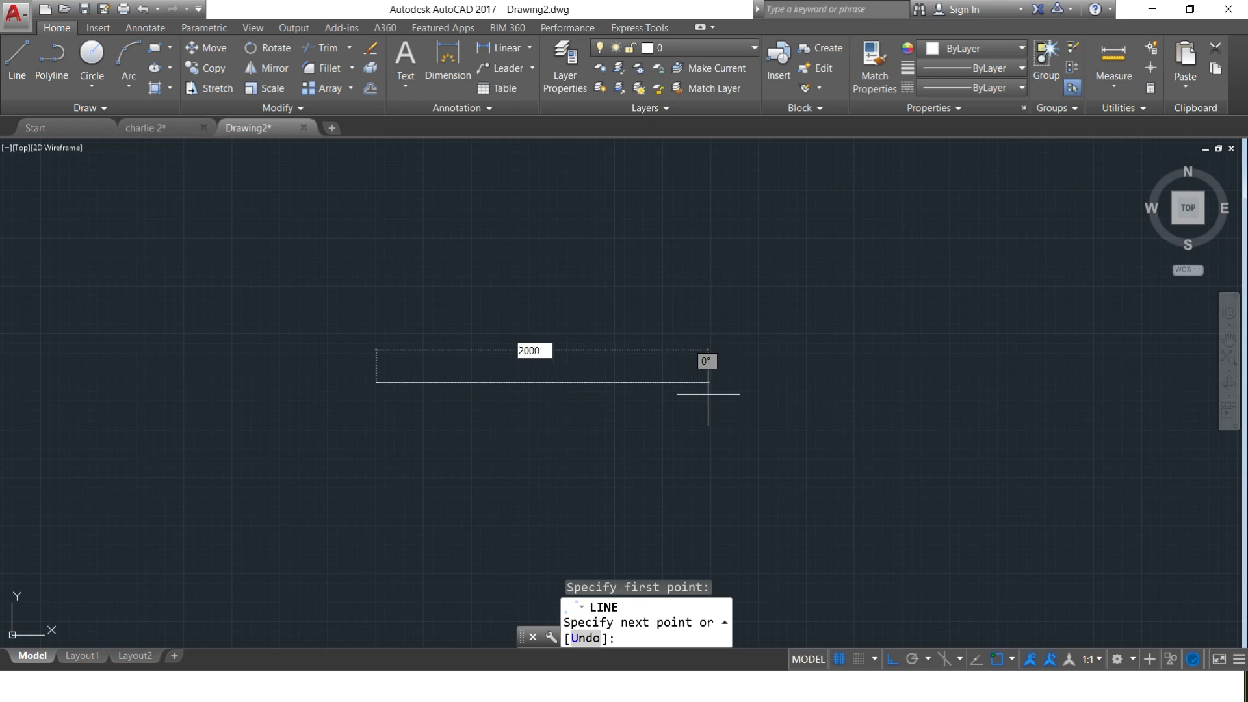
pyautogui.press('Return')
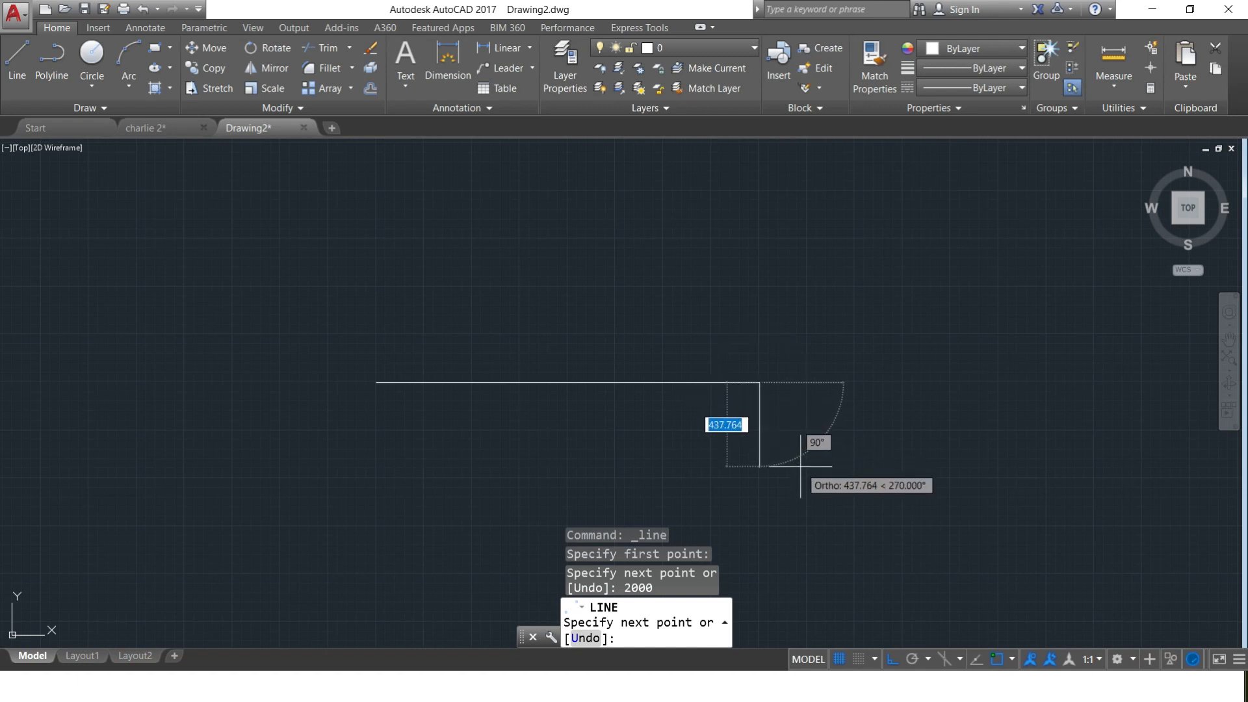
pyautogui.press('Return')
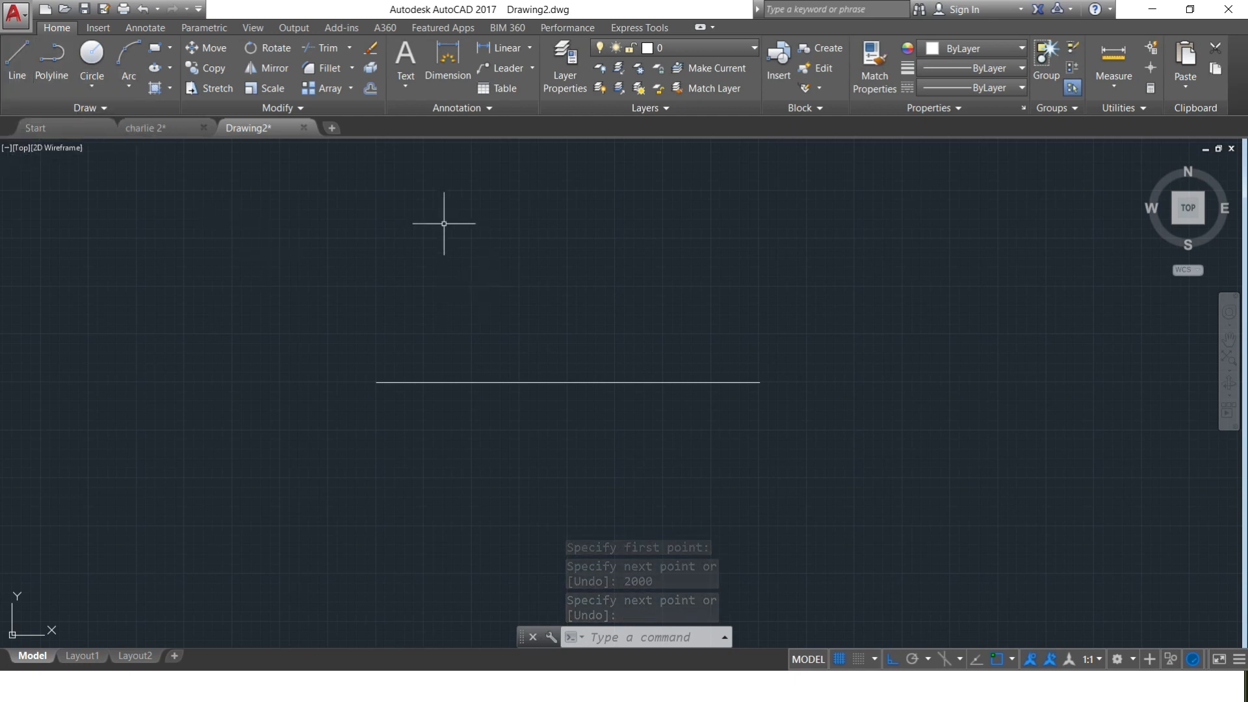
# Draw a second horizontal line 2000 mm long below the first, starting under its left end
pyautogui.scroll(-1, 438, 240)
pyautogui.scroll(1, 439, 368)
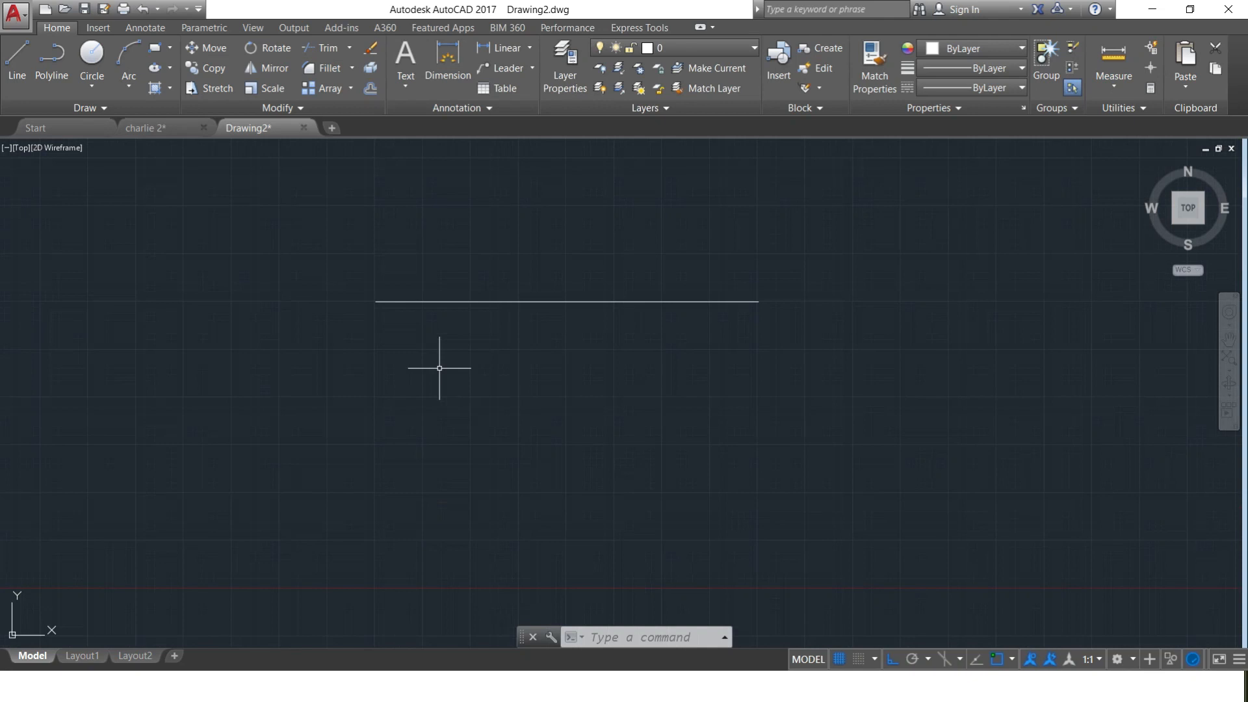
pyautogui.write('L')
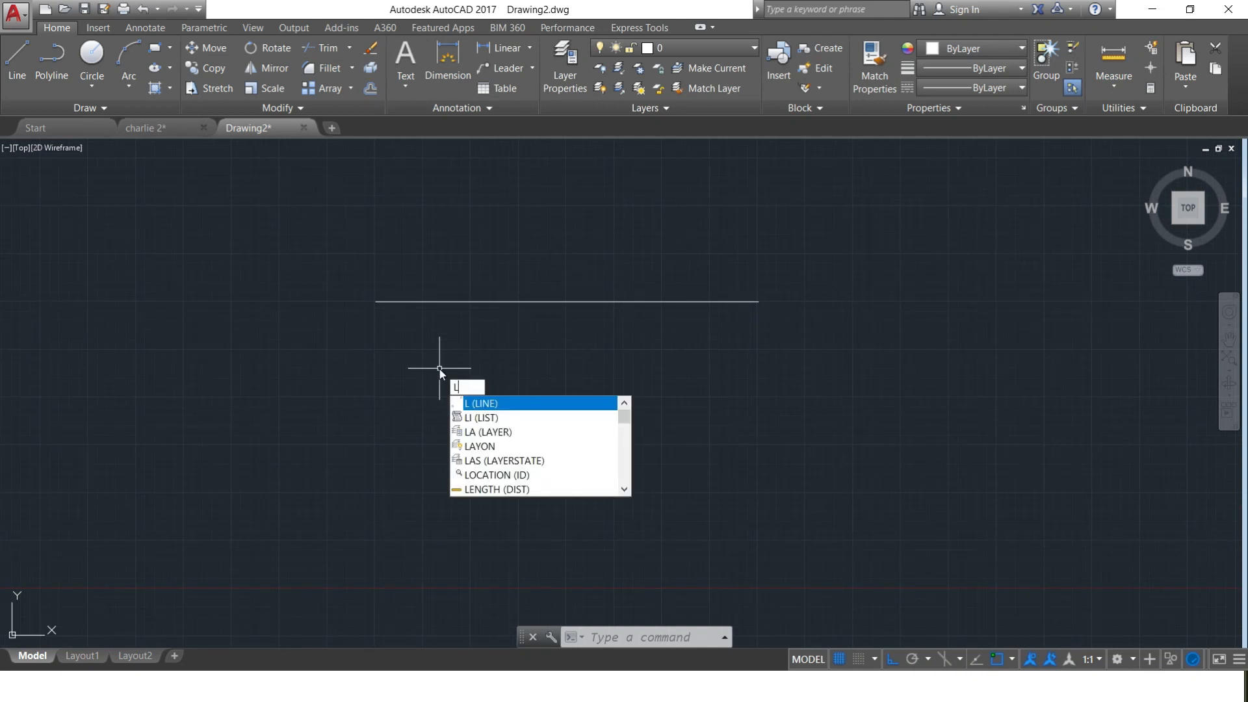
pyautogui.press('Return')
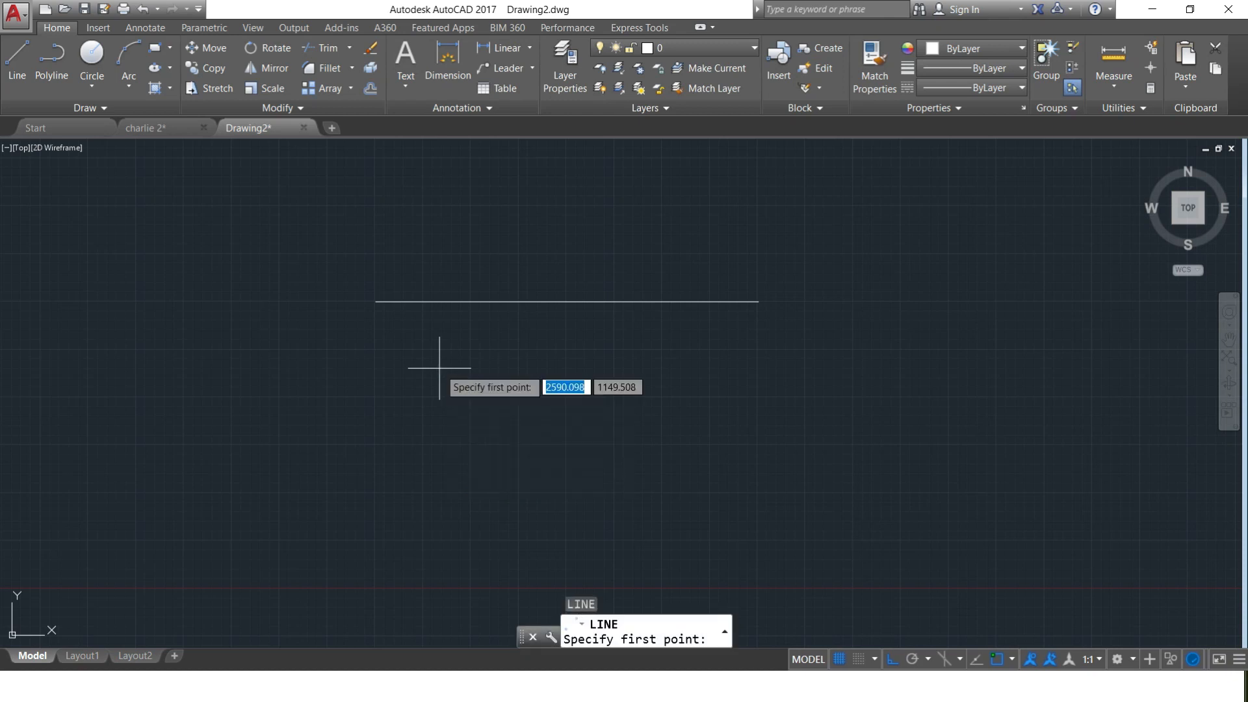
pyautogui.click(376, 374)
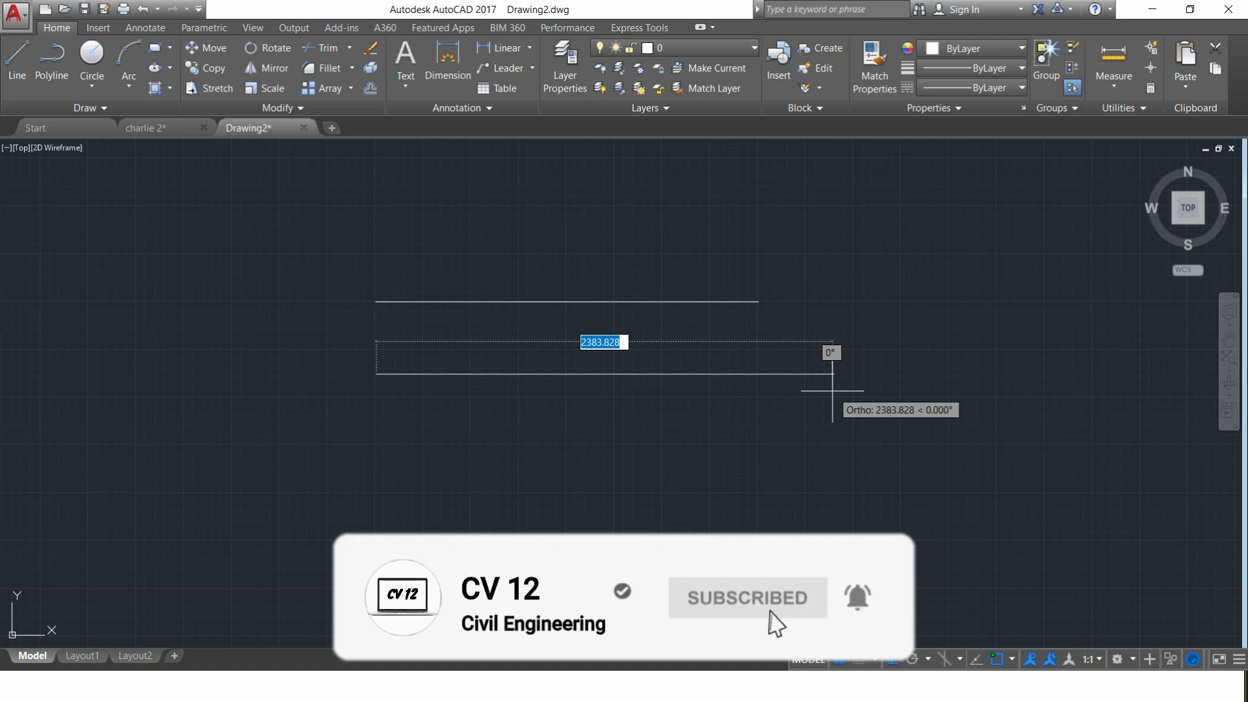
pyautogui.write('2000')
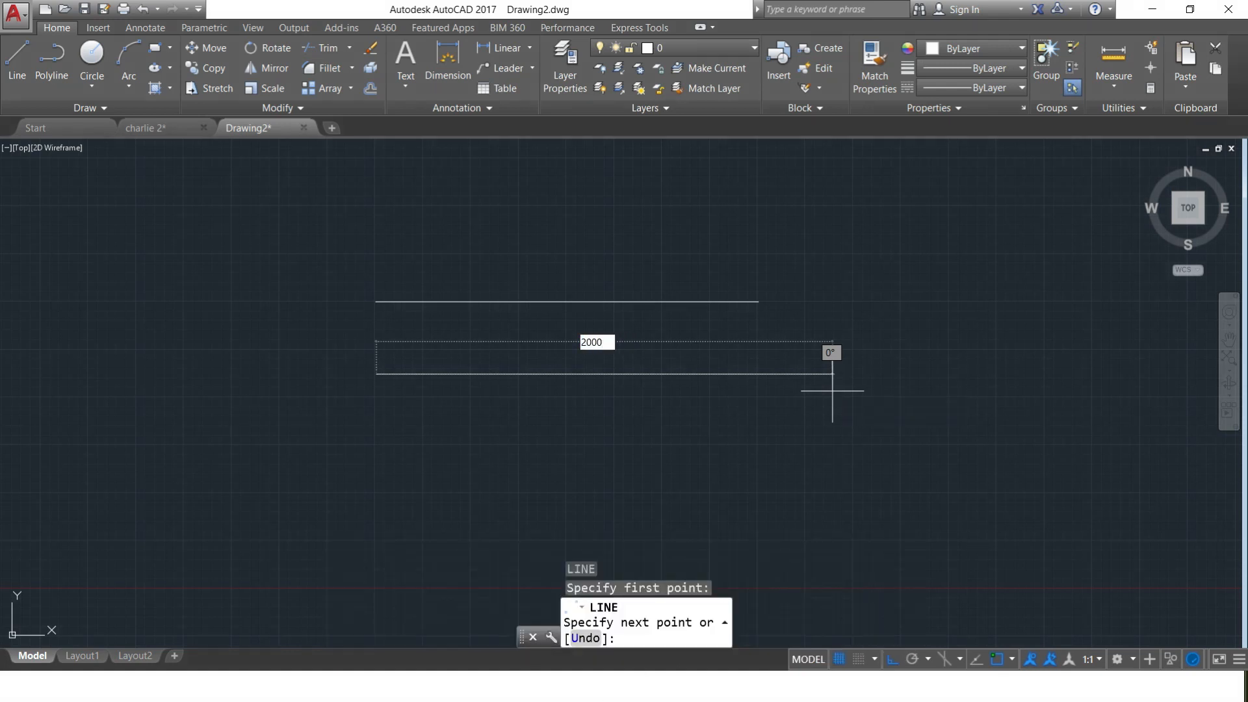
pyautogui.press('Return')
pyautogui.press('Return')
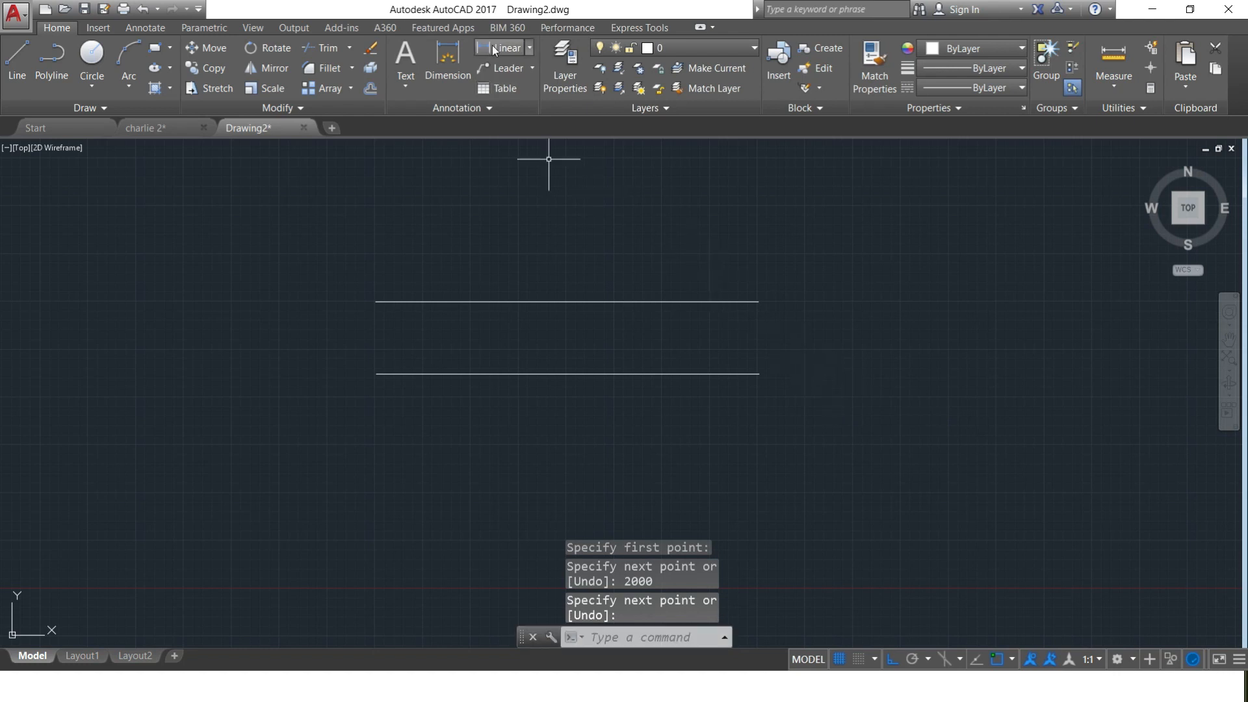
# Add a linear dimension to the upper horizontal line, placing the dimension line just above it
pyautogui.click(530, 48)
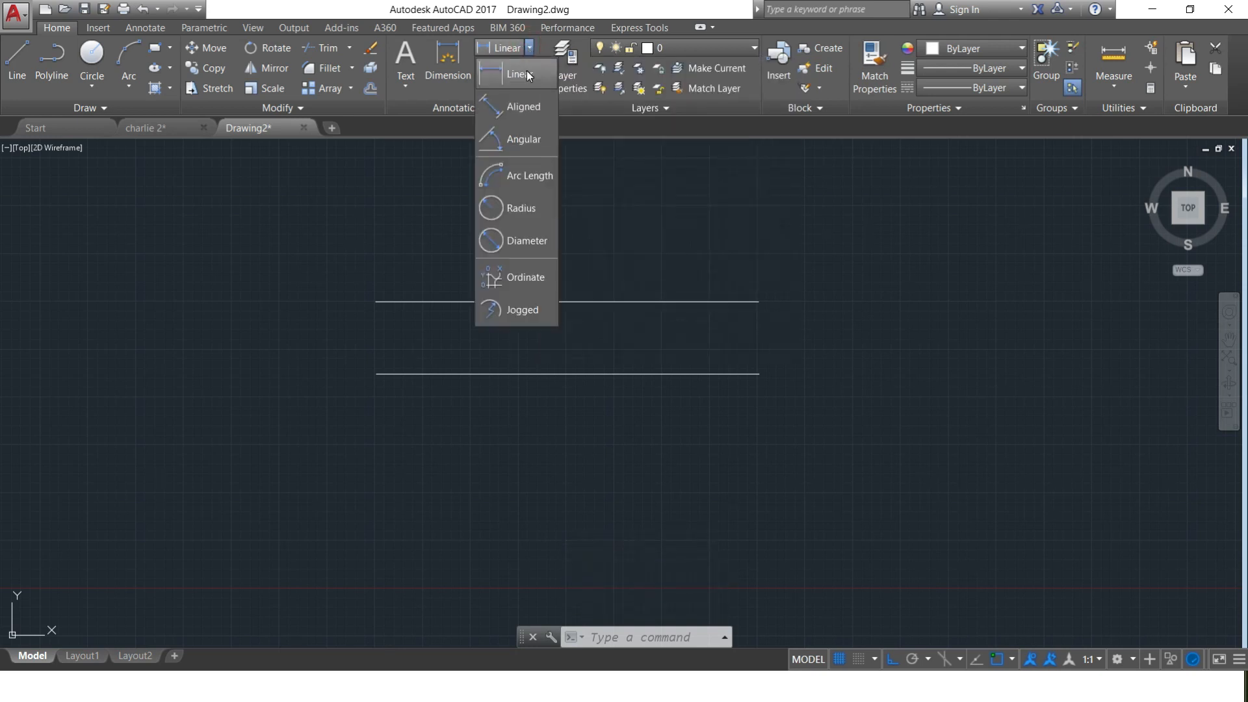
pyautogui.click(527, 74)
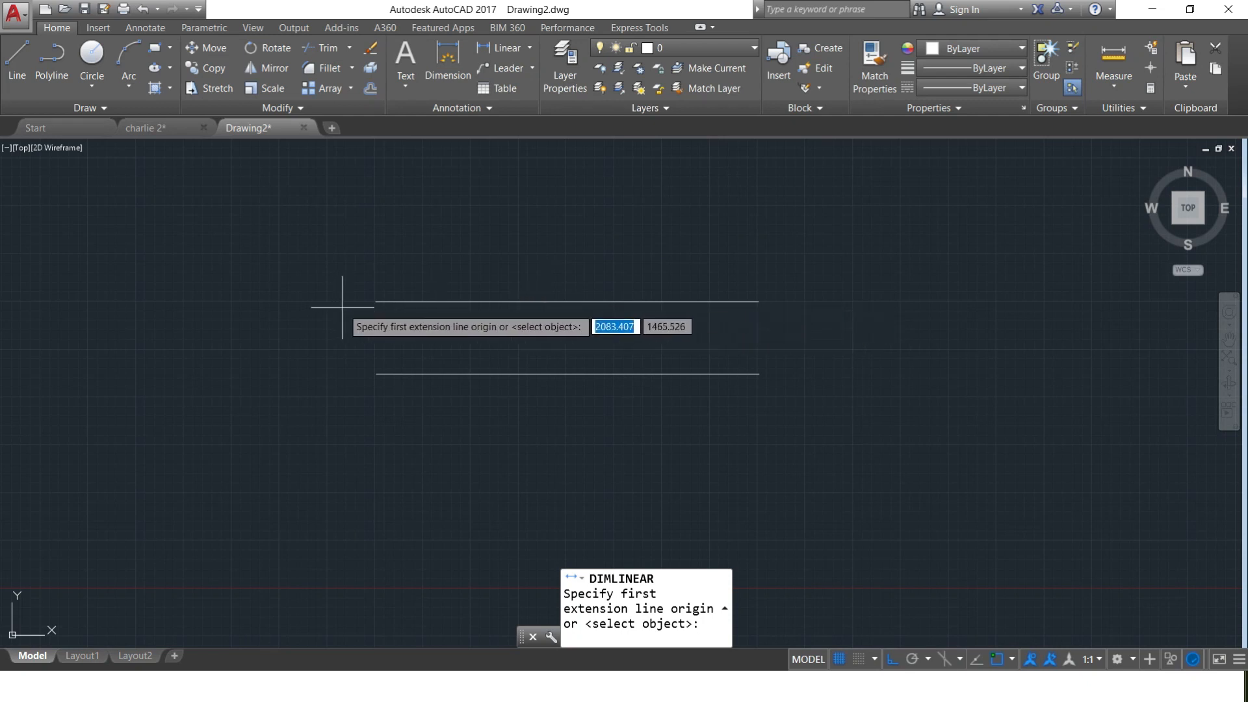
pyautogui.click(376, 302)
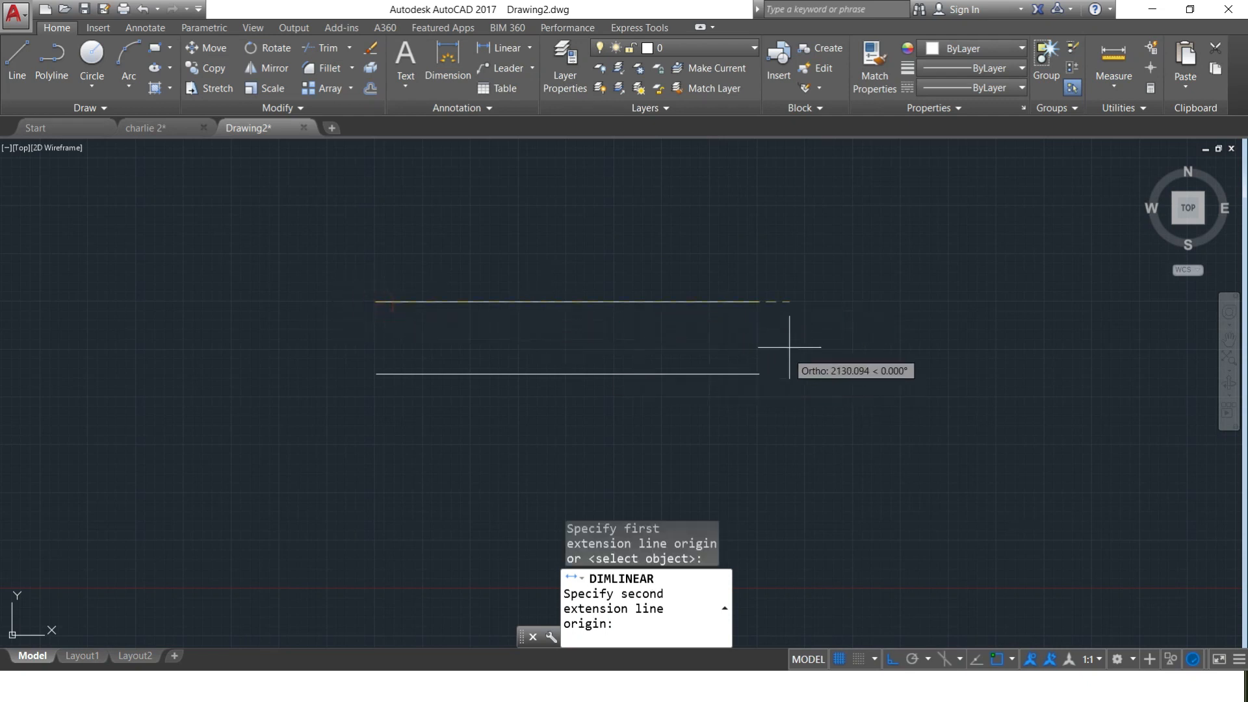
pyautogui.click(759, 301)
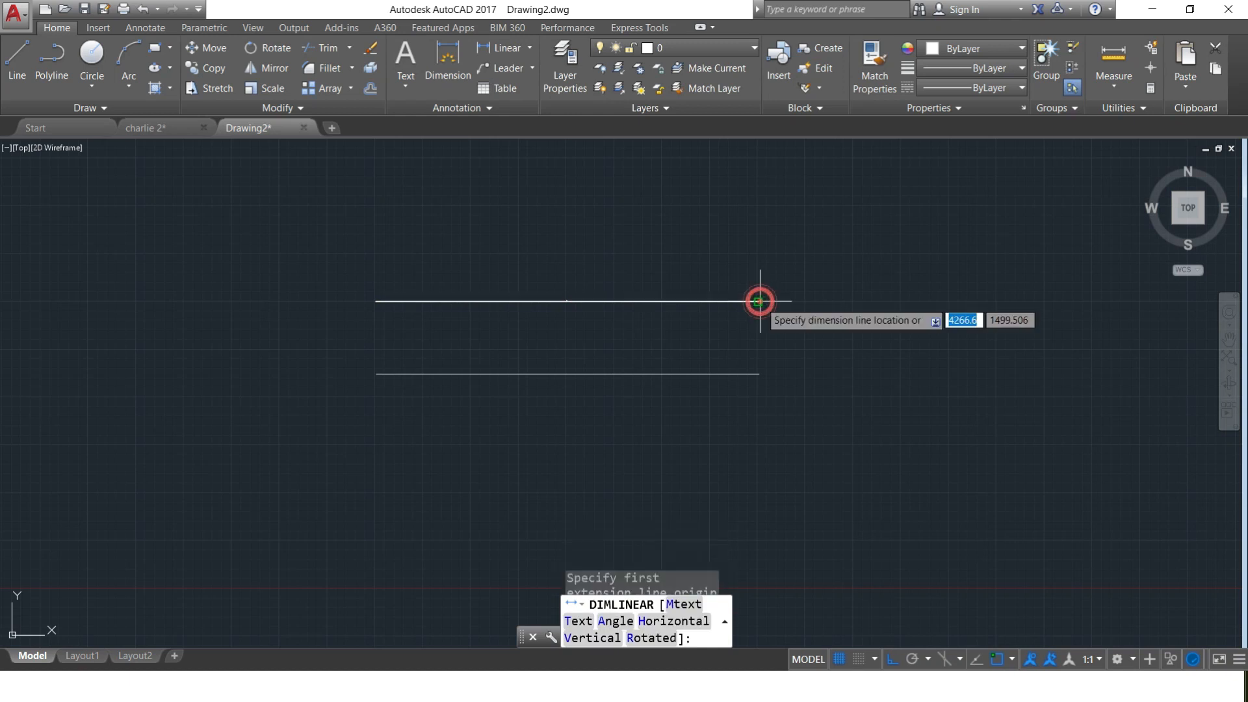
pyautogui.click(614, 276)
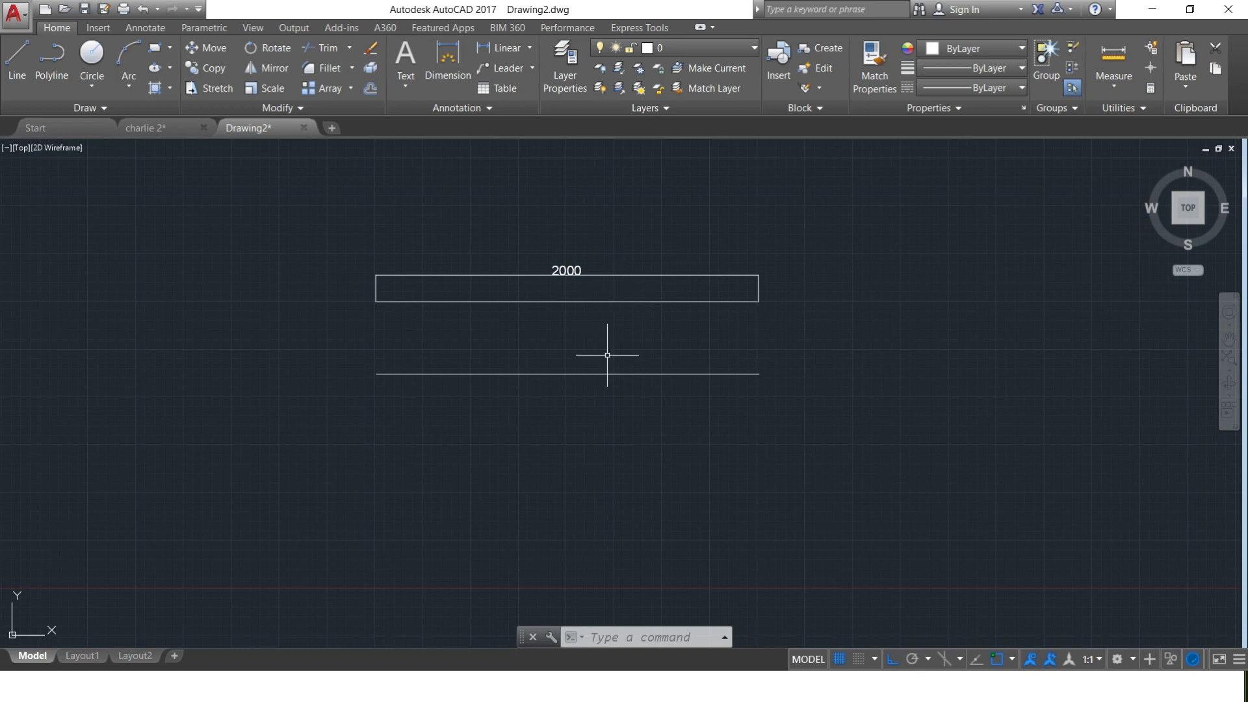
# Add a linear dimension to the lower horizontal line, placing the dimension line between the two lines
pyautogui.click(500, 47)
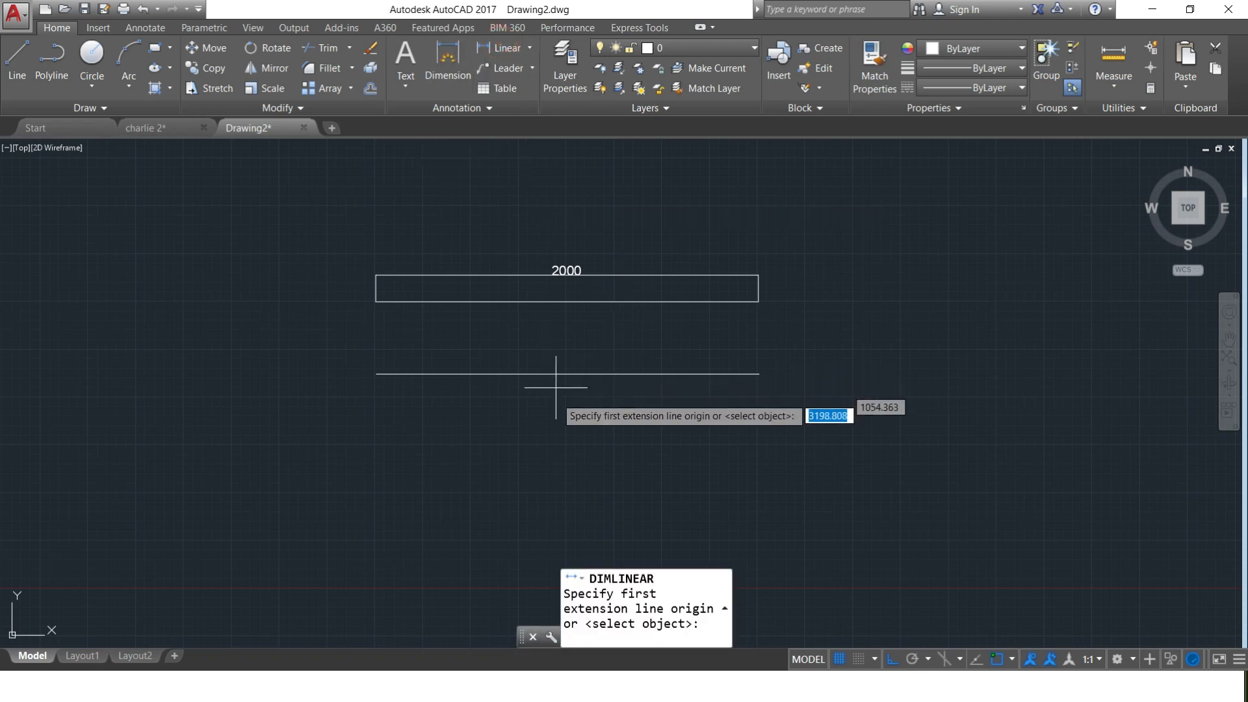
pyautogui.click(376, 374)
pyautogui.click(759, 374)
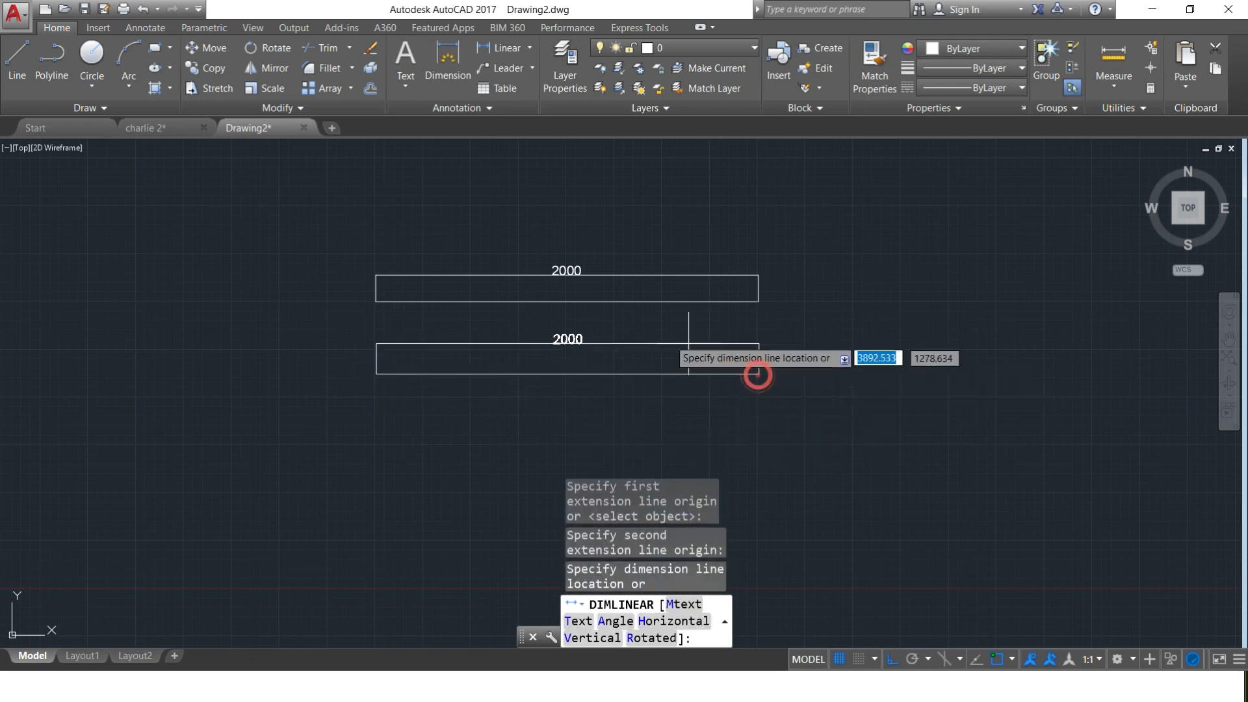
pyautogui.click(632, 345)
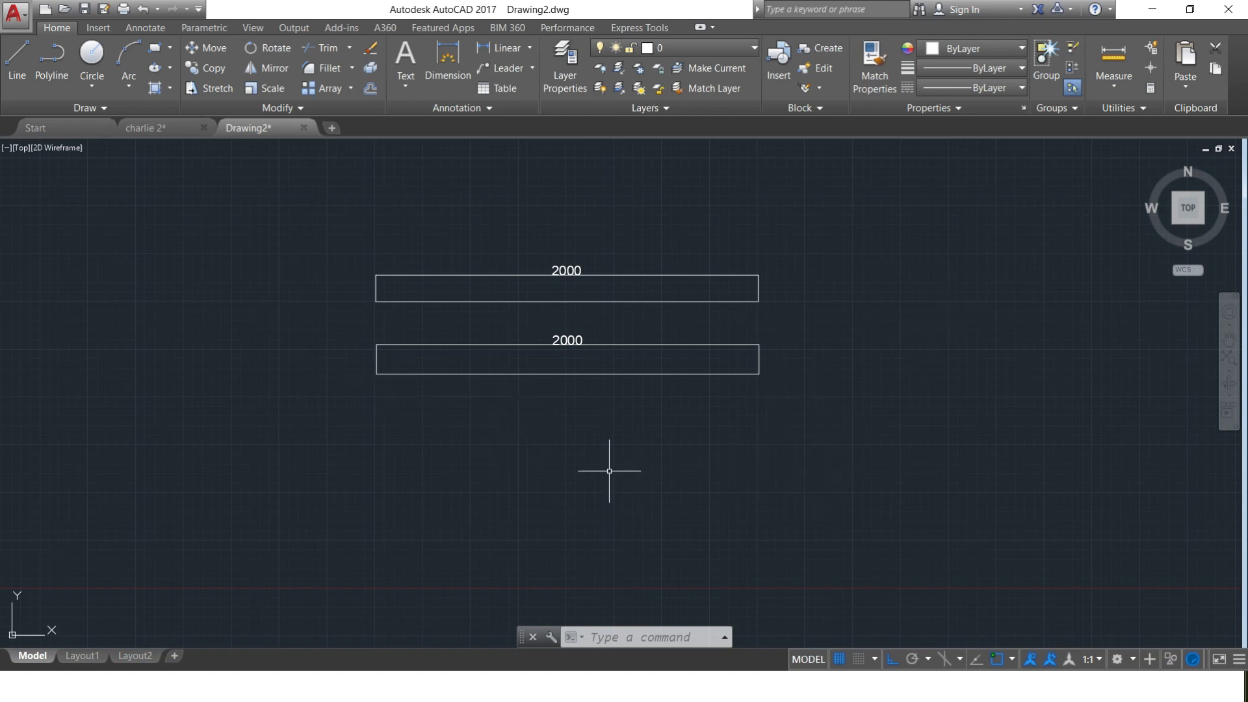
# With ortho mode switched off, draw a 2000 mm line rising at about 45° to the right of and below the horizontal lines
pyautogui.write('l')
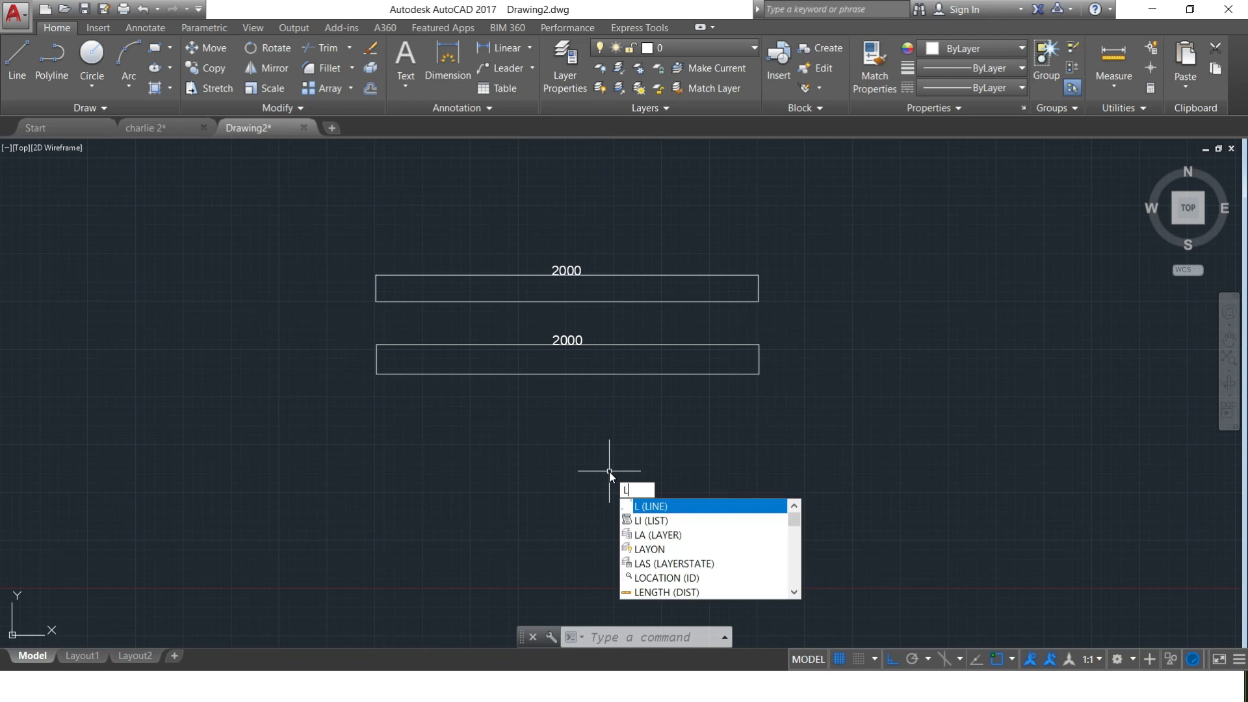
pyautogui.press('Return')
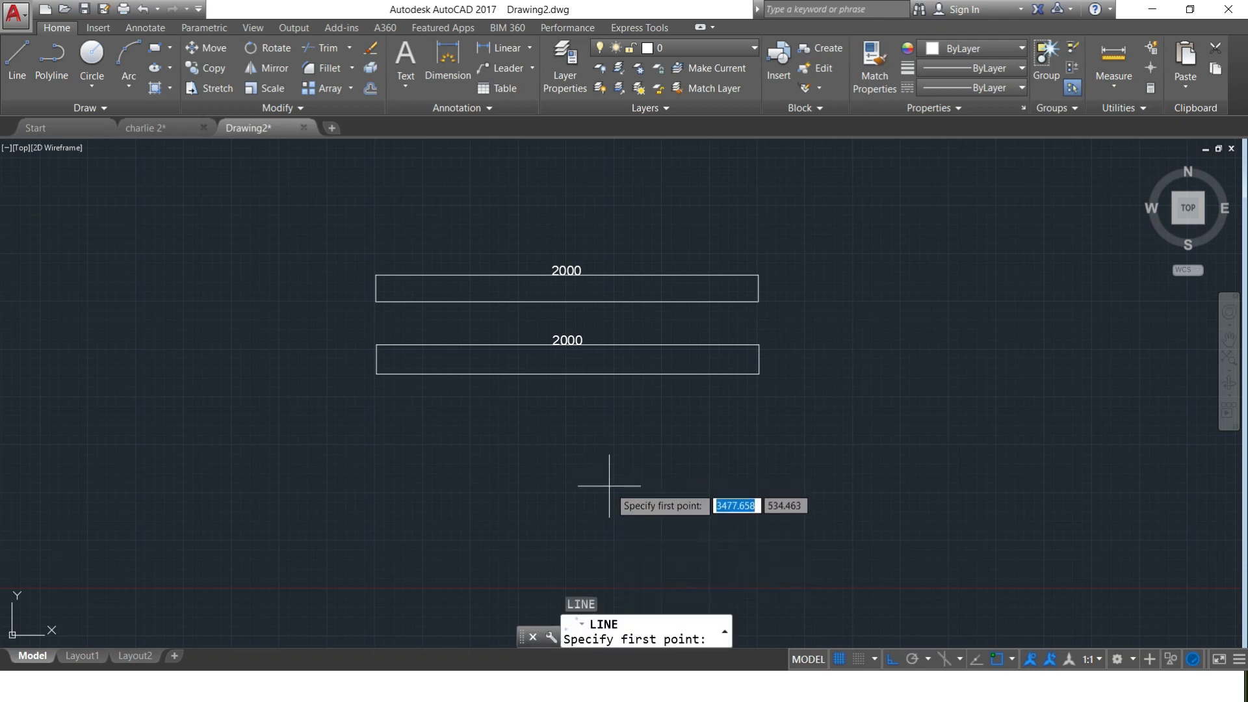
pyautogui.click(749, 518)
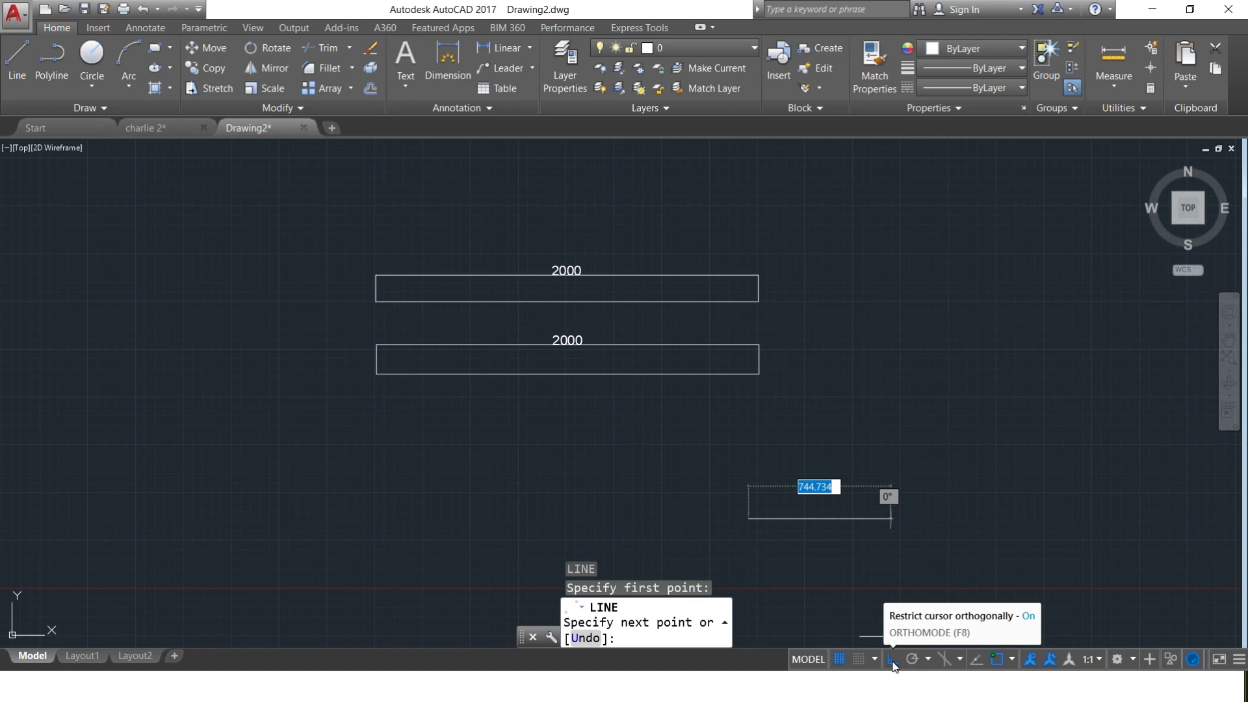
pyautogui.click(893, 659)
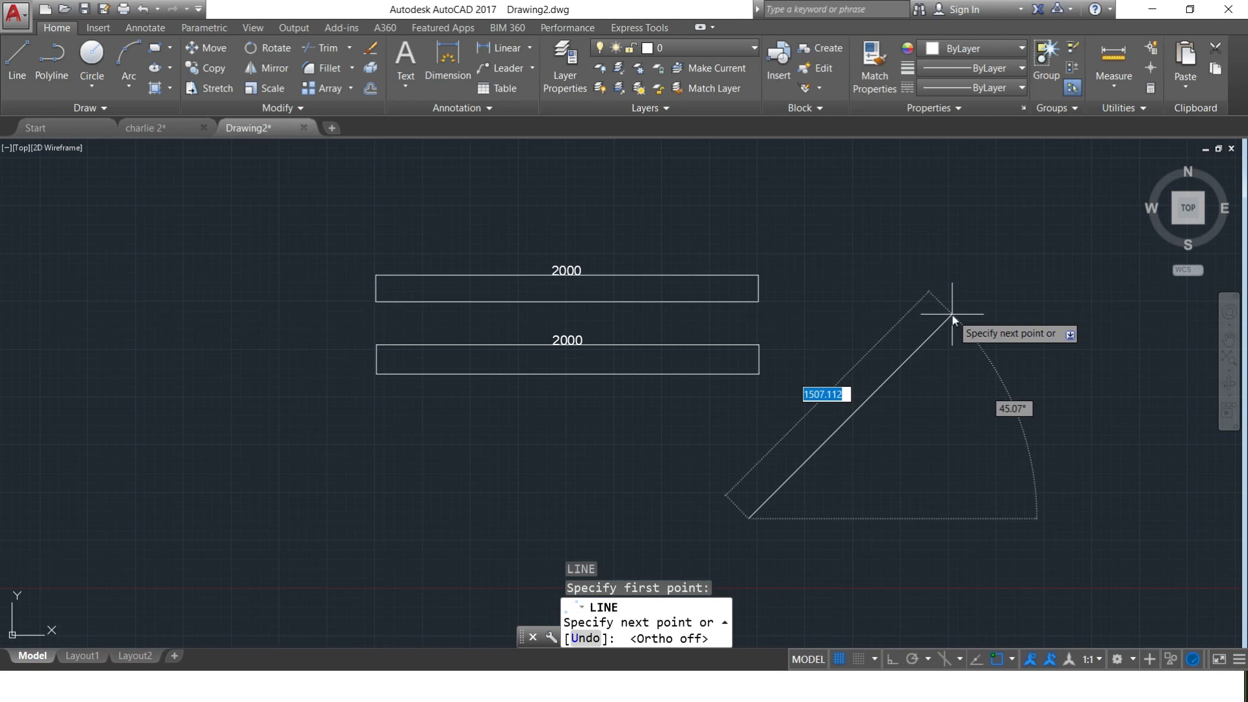
pyautogui.write('2000')
pyautogui.press('Return')
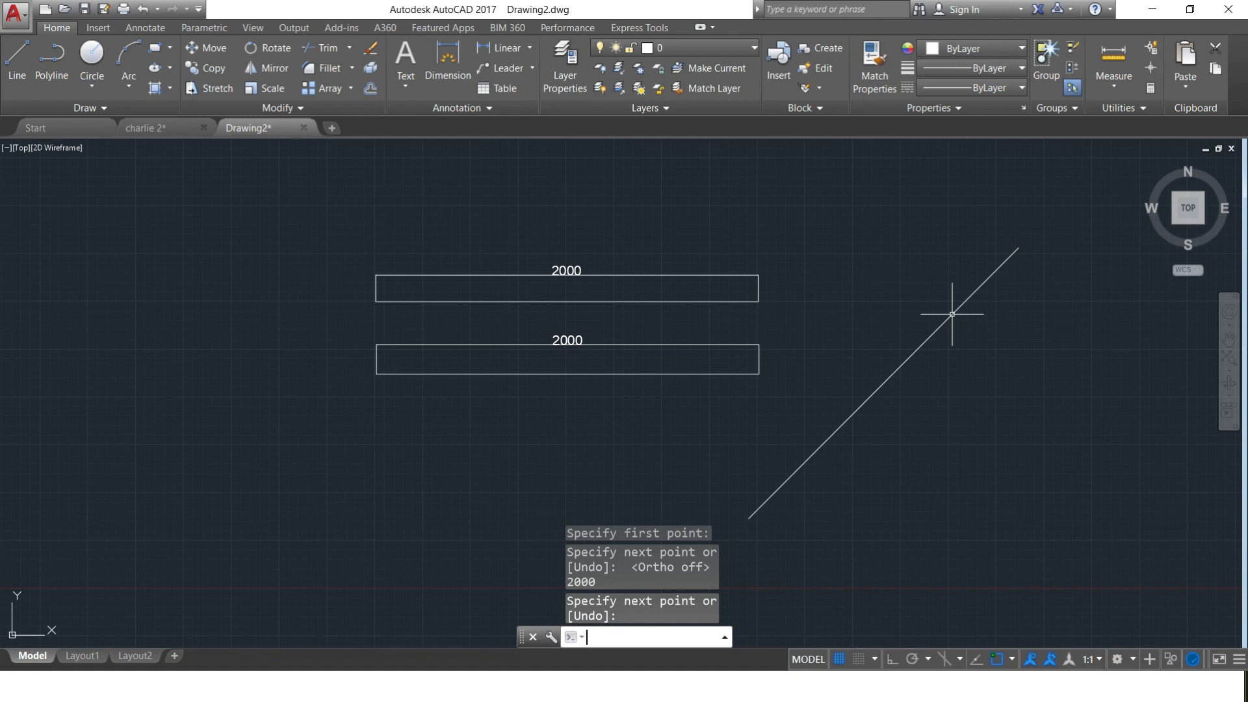
pyautogui.press('Return')
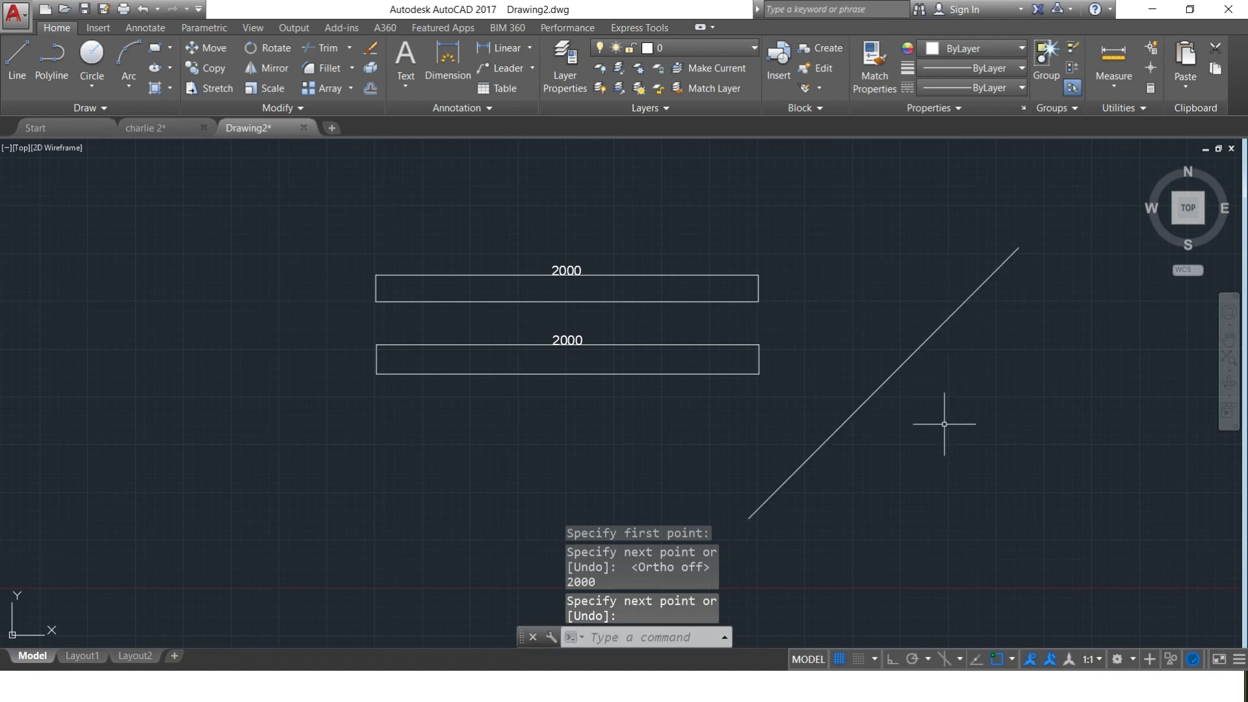
# Add an aligned dimension to the inclined line from its lower to its upper end, placing the dimension line on its lower-right side
pyautogui.click(531, 50)
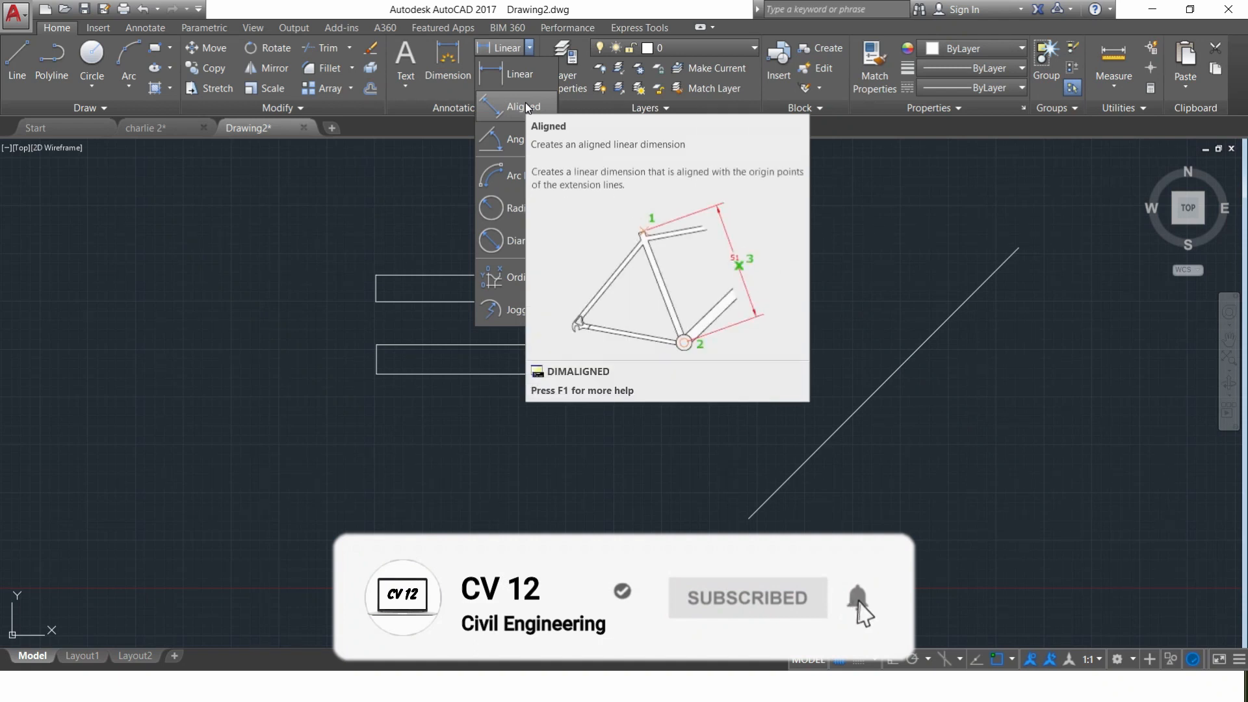
pyautogui.click(527, 106)
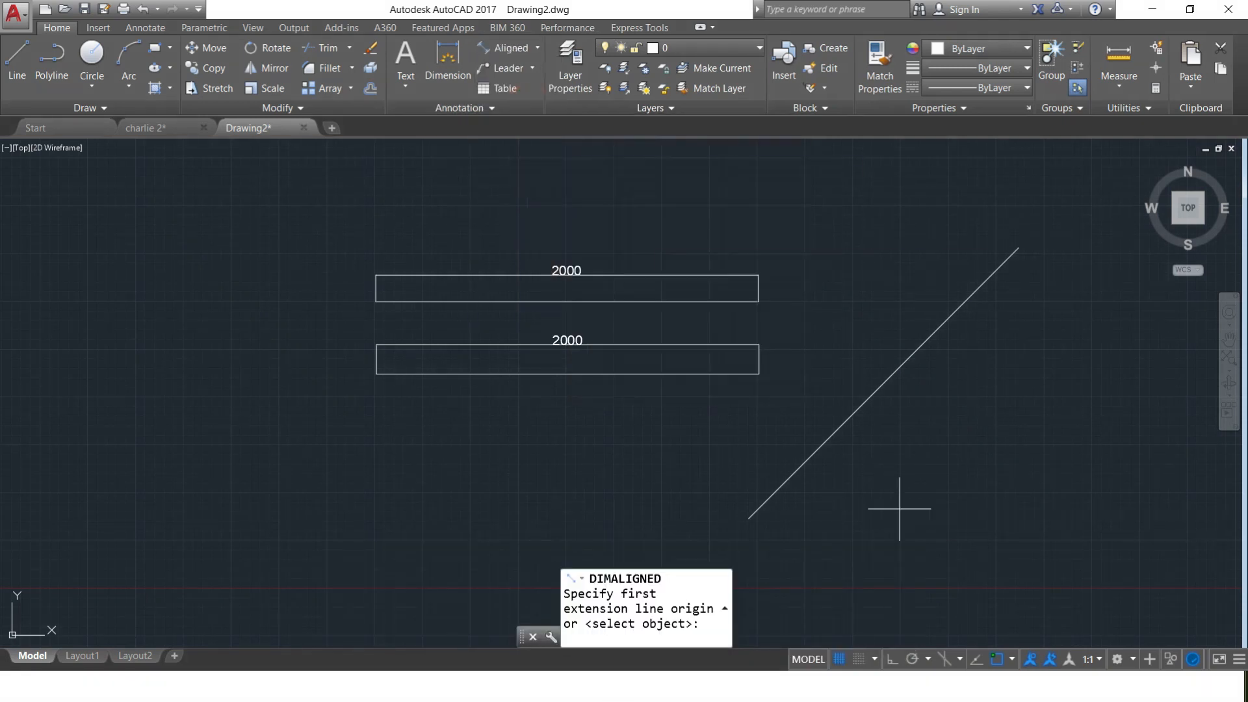
pyautogui.click(750, 518)
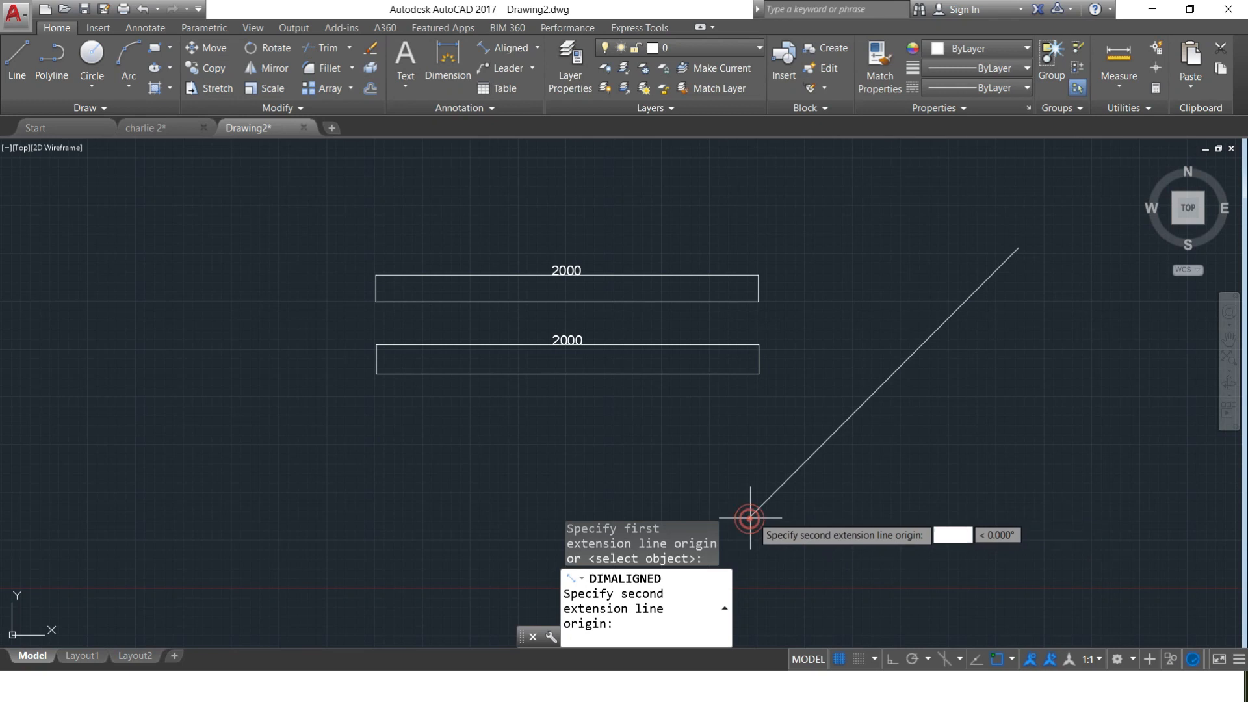
pyautogui.click(1019, 247)
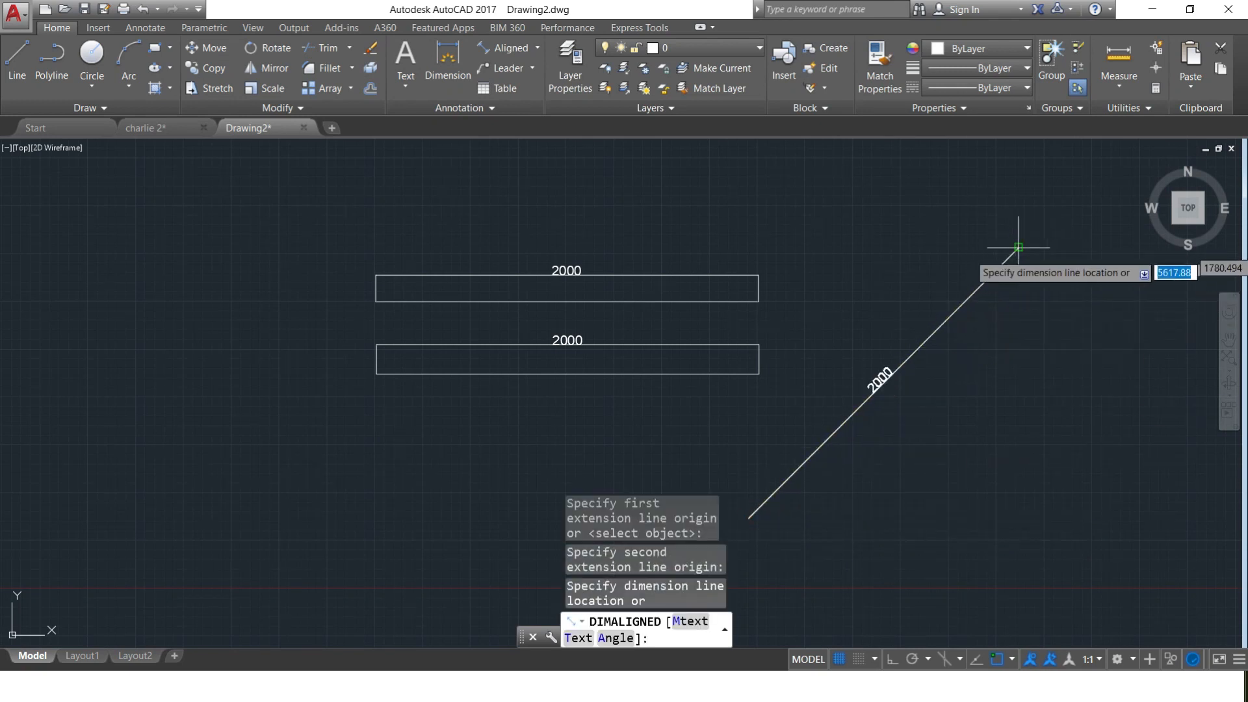
pyautogui.click(990, 355)
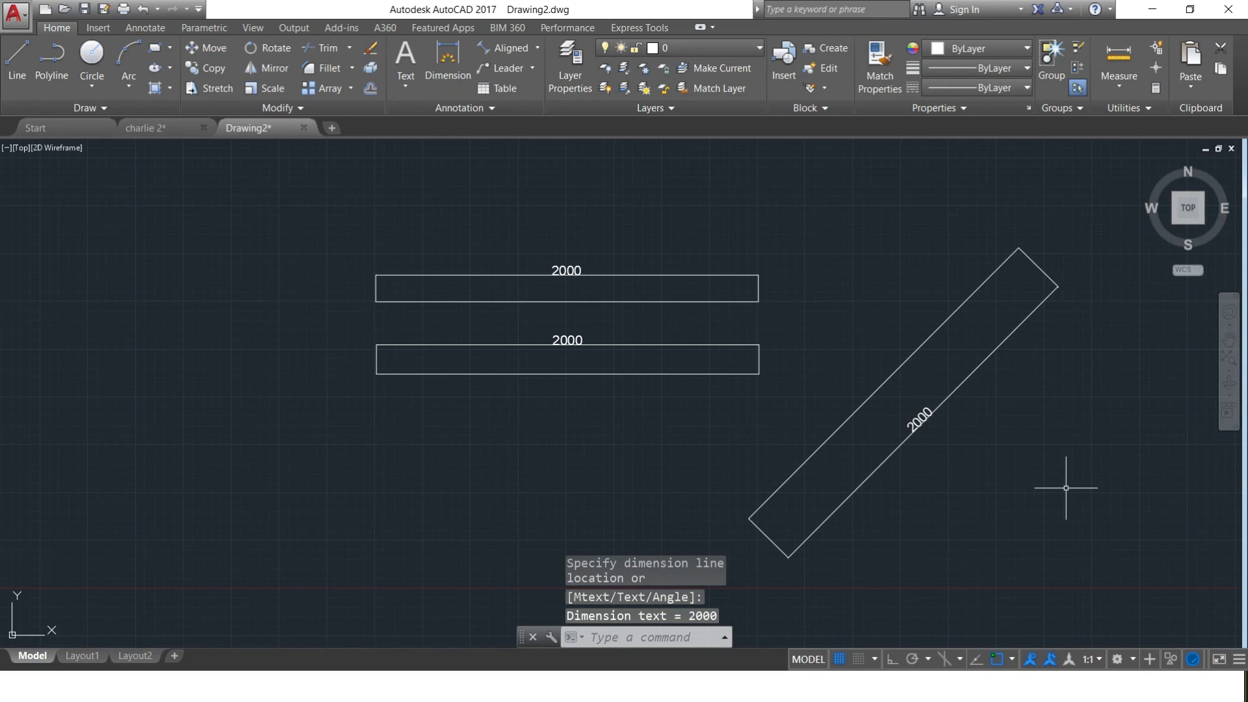